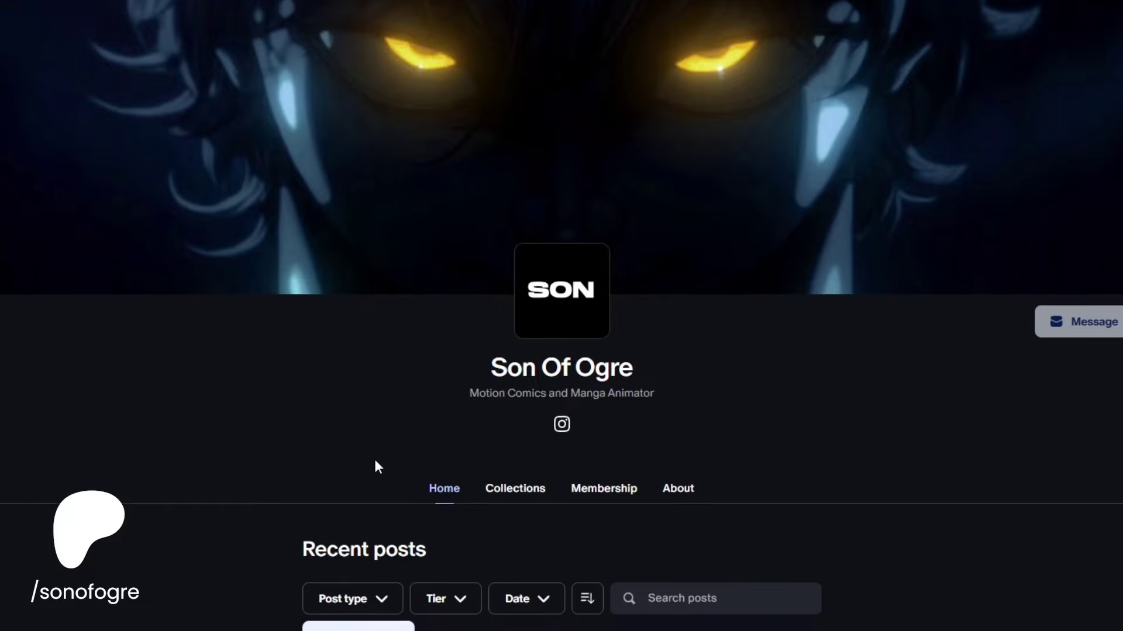
# Step: Scroll the creator's recent posts feed down toward the Live Wallpaper ULTIMATE PACK post
pyautogui.scroll(-15, 376, 468)
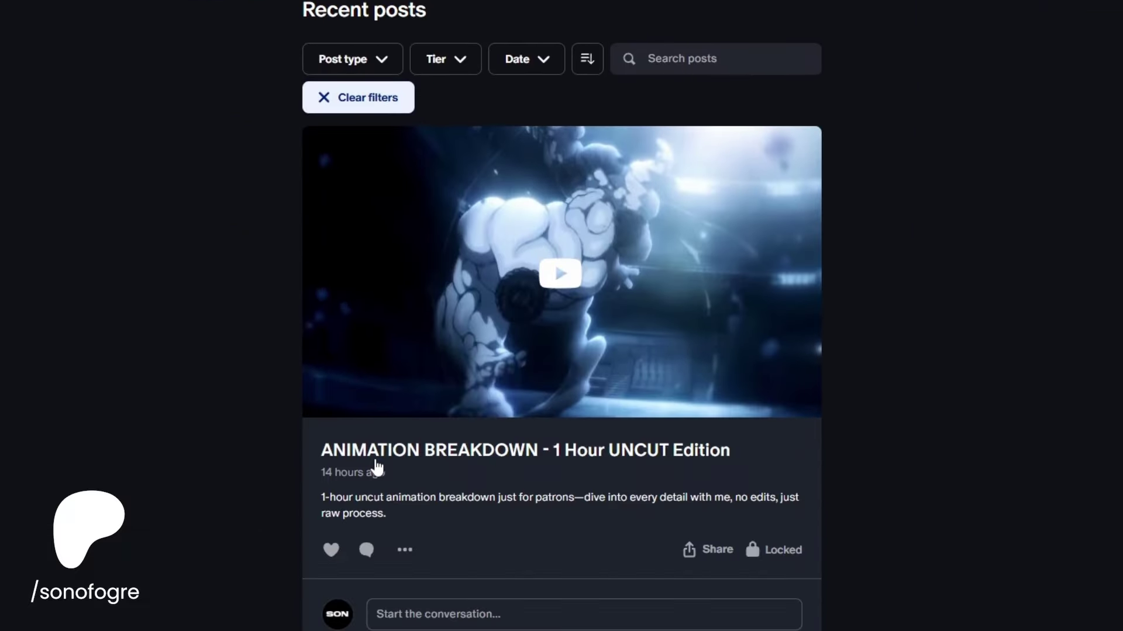
pyautogui.scroll(-20, 1121, 259)
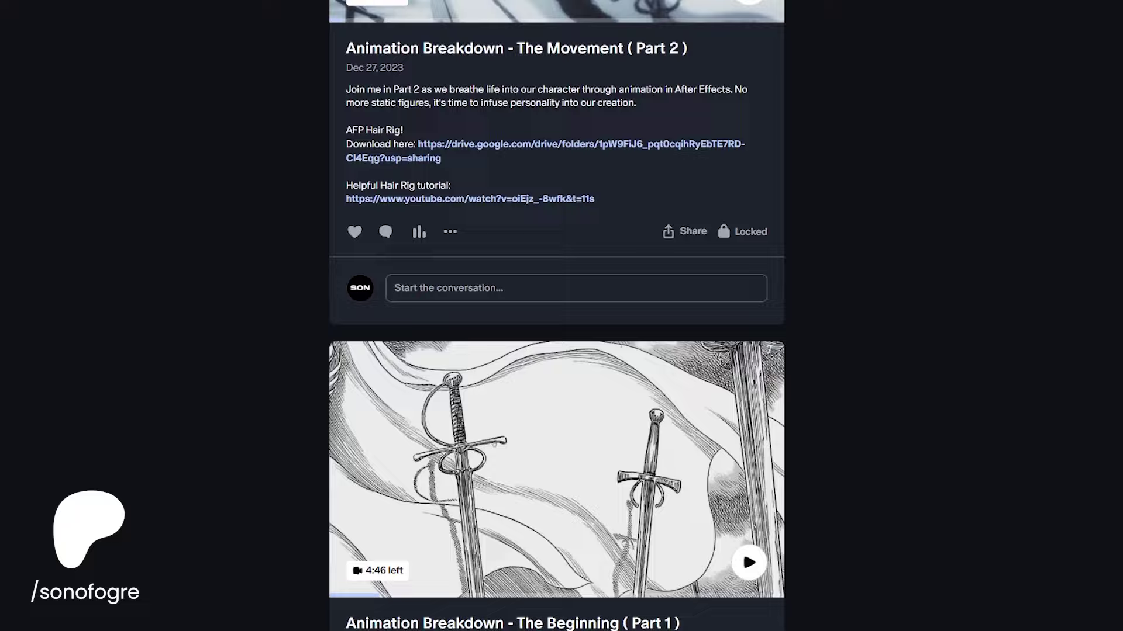
pyautogui.scroll(-20, 1120, 259)
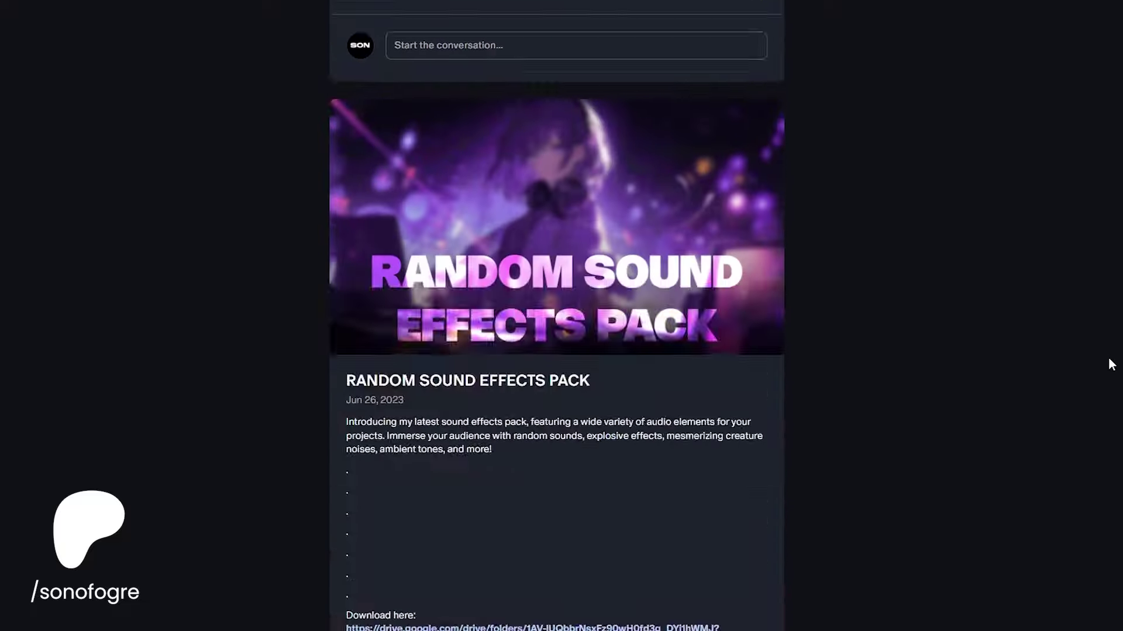
pyautogui.scroll(-20, 1113, 494)
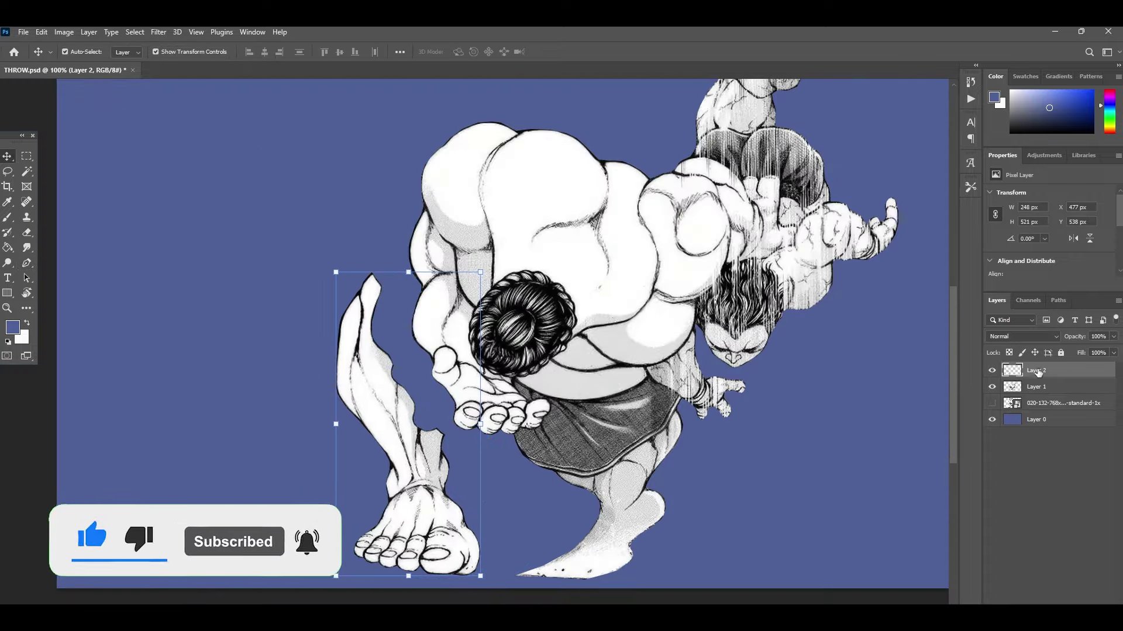
# Step: Nudge the cut-out left leg slightly to the right with the Move tool
pyautogui.moveTo(424, 449); pyautogui.dragTo(464, 451)
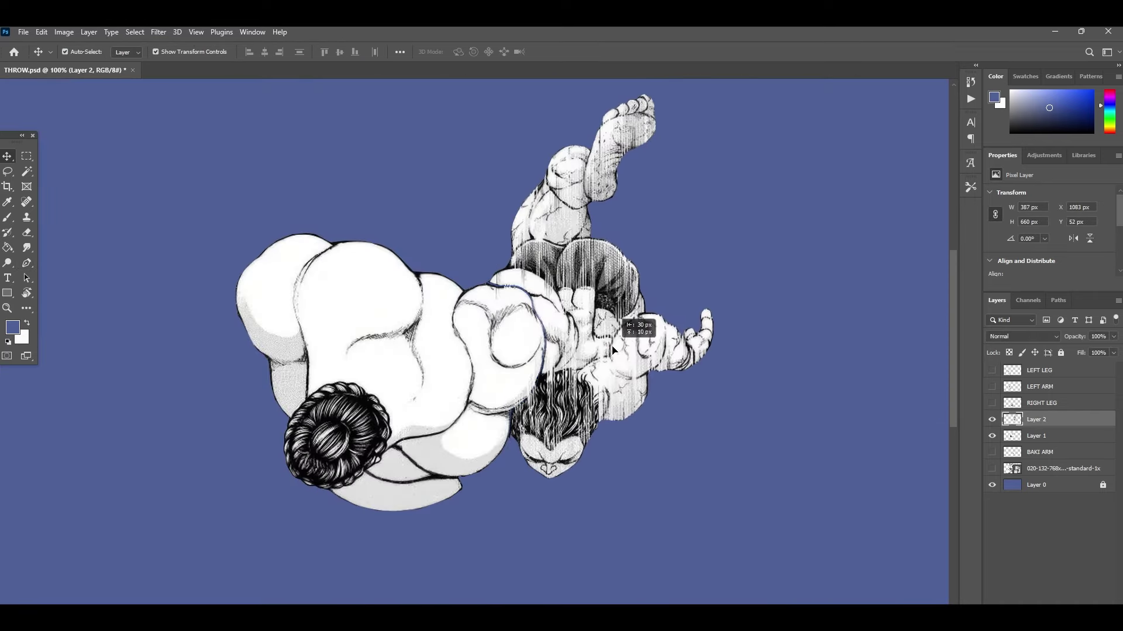
# Step: Hide Layer 1 and the limb and body layers, then Content-Aware Fill the gap in BAKI
pyautogui.click(991, 436)
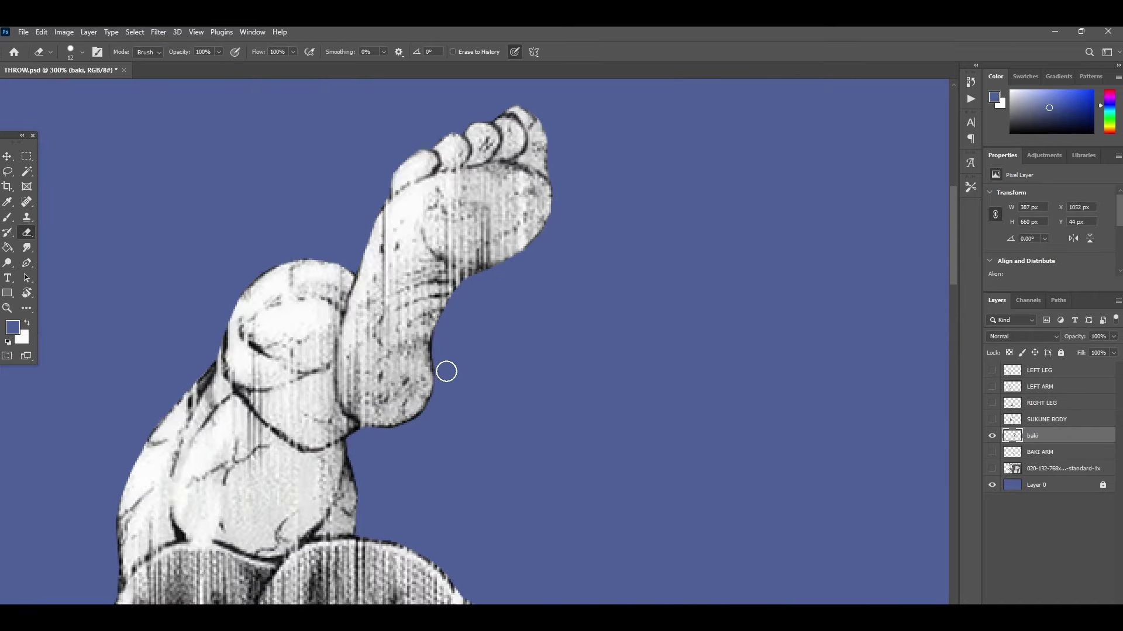
pyautogui.hotkey('ctrl', '-')
pyautogui.hotkey('ctrl', '-')
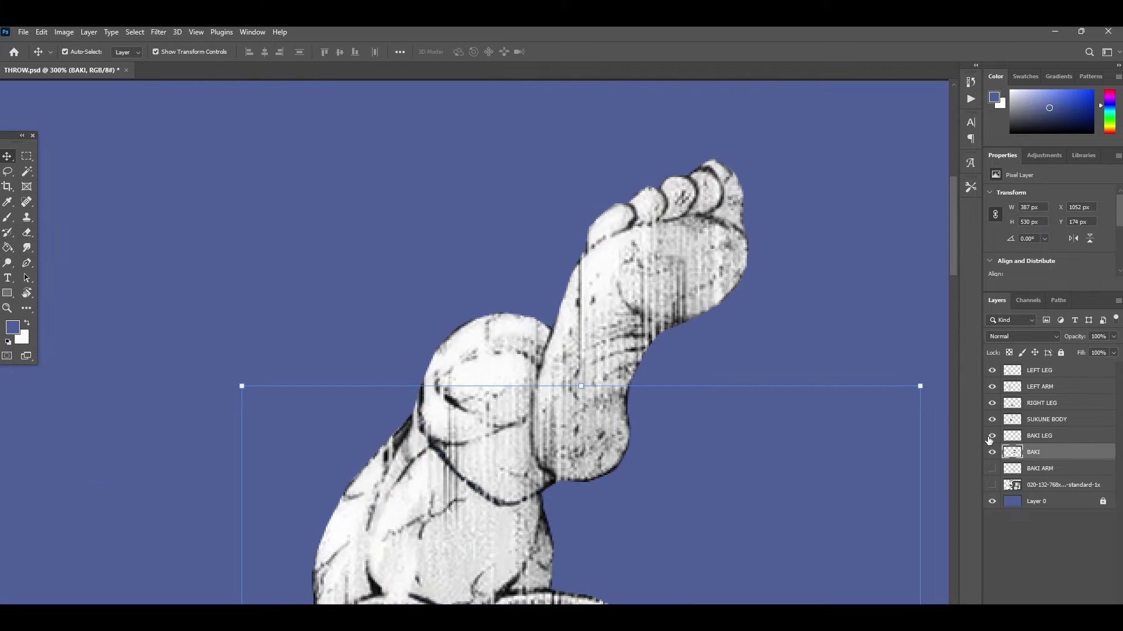
pyautogui.moveTo(991, 437); pyautogui.dragTo(992, 370)
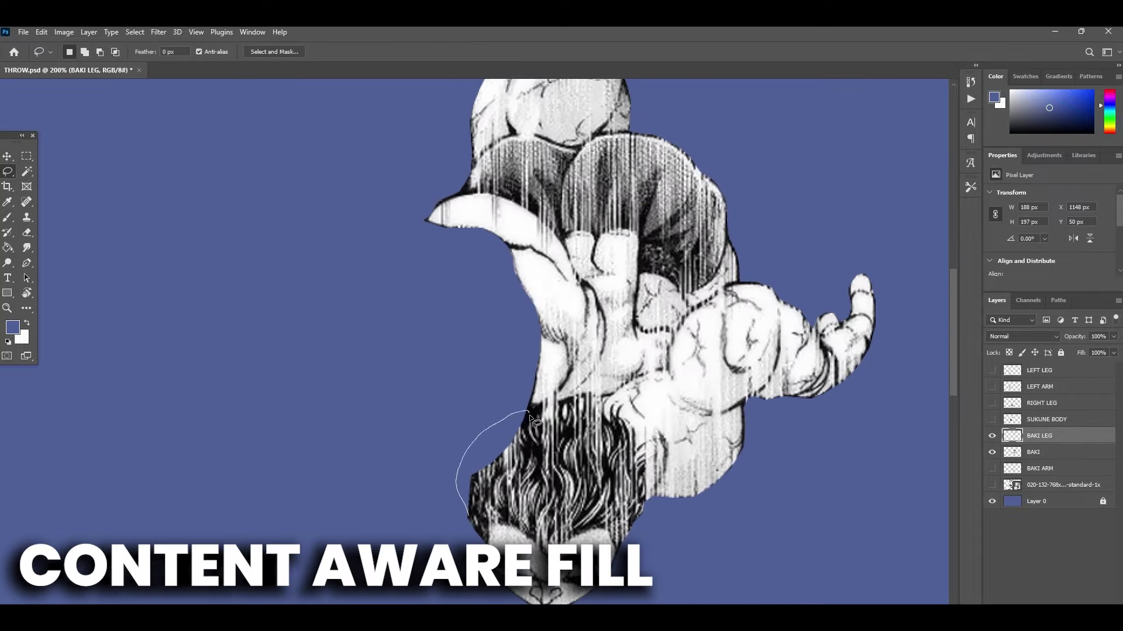
pyautogui.click(41, 32)
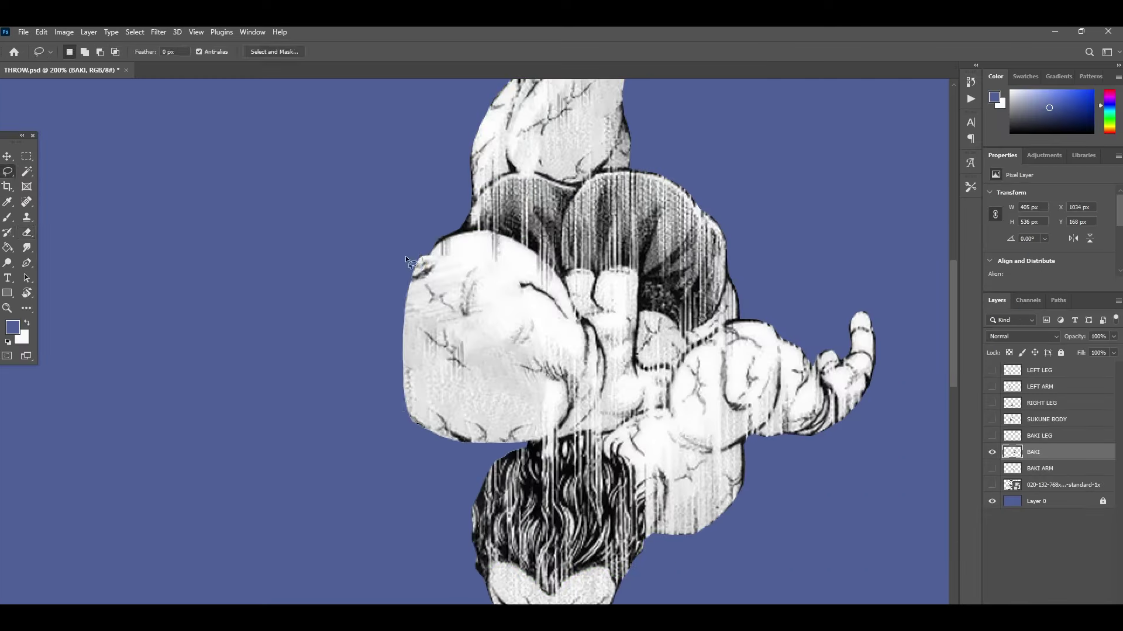
# Step: Show the SUKUNE BODY layer and zoom in on the body at 200%
pyautogui.scroll(1, 355, 441)
pyautogui.hotkey('ctrl', '-')
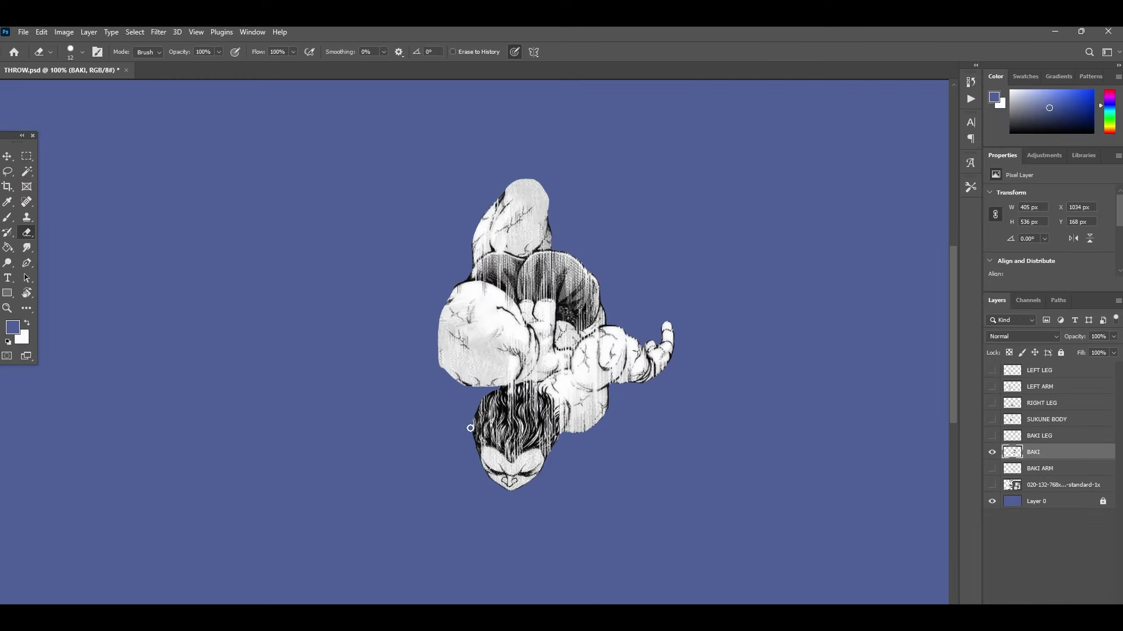
pyautogui.scroll(1, 507, 411)
pyautogui.click(991, 419)
pyautogui.hotkey('ctrl', '+')
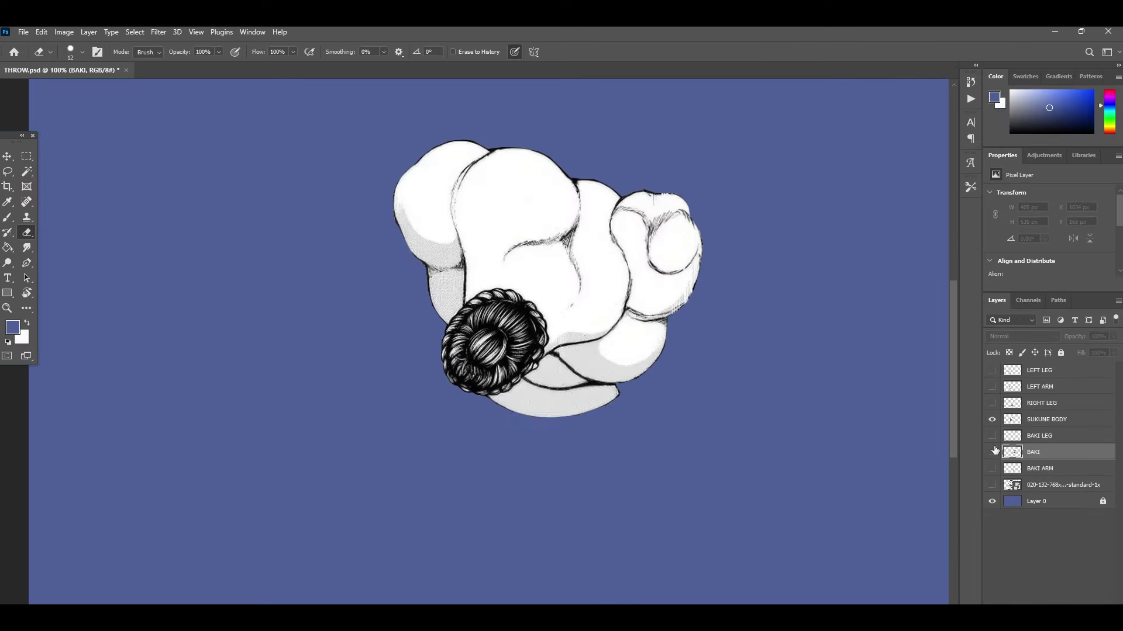
# Step: Select the skirt onto RIGHT LEG and Content-Aware Fill the body area behind it
pyautogui.click(991, 403)
pyautogui.scroll(-2, 590, 397)
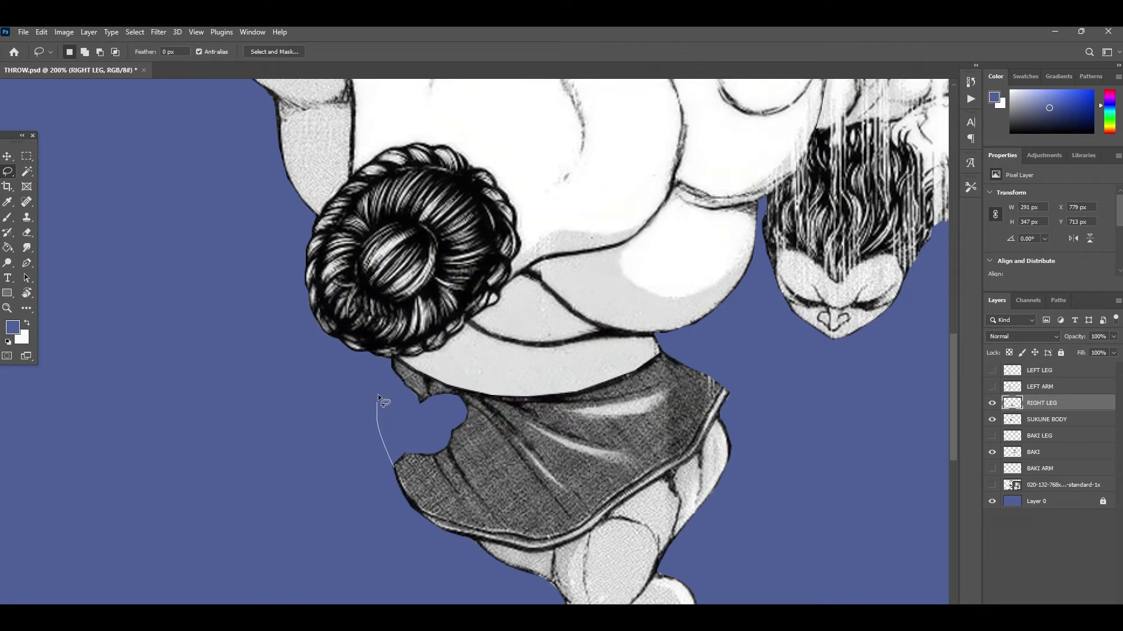
pyautogui.moveTo(378, 399); pyautogui.dragTo(465, 387)
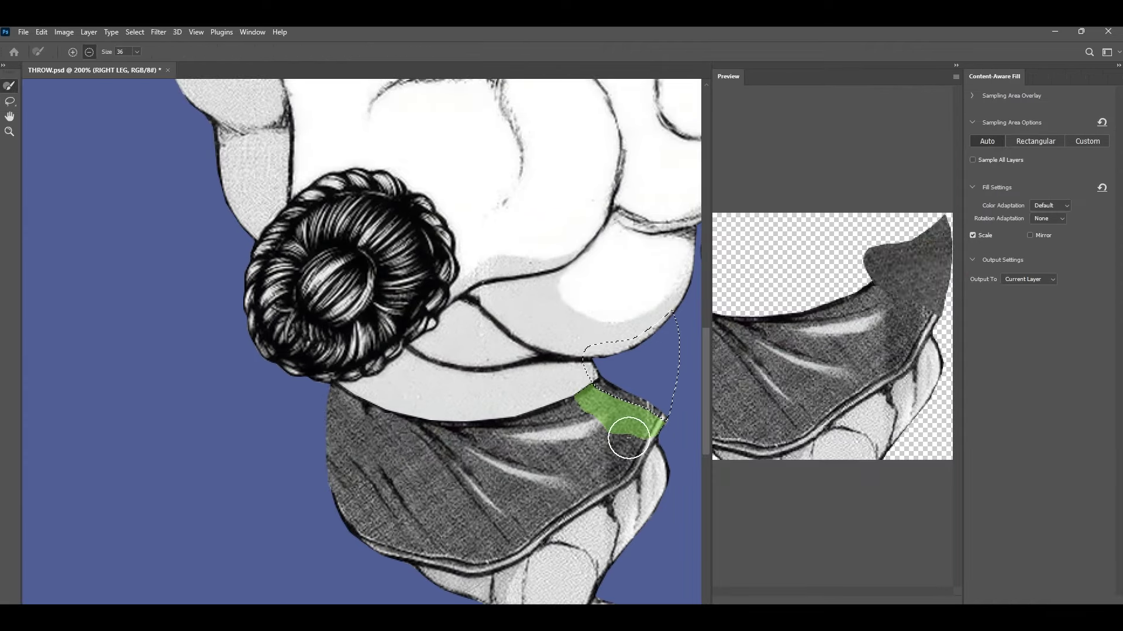
pyautogui.moveTo(627, 426)
pyautogui.mouseDown()
pyautogui.moveTo(582, 467)
pyautogui.moveTo(630, 494)
pyautogui.mouseUp()
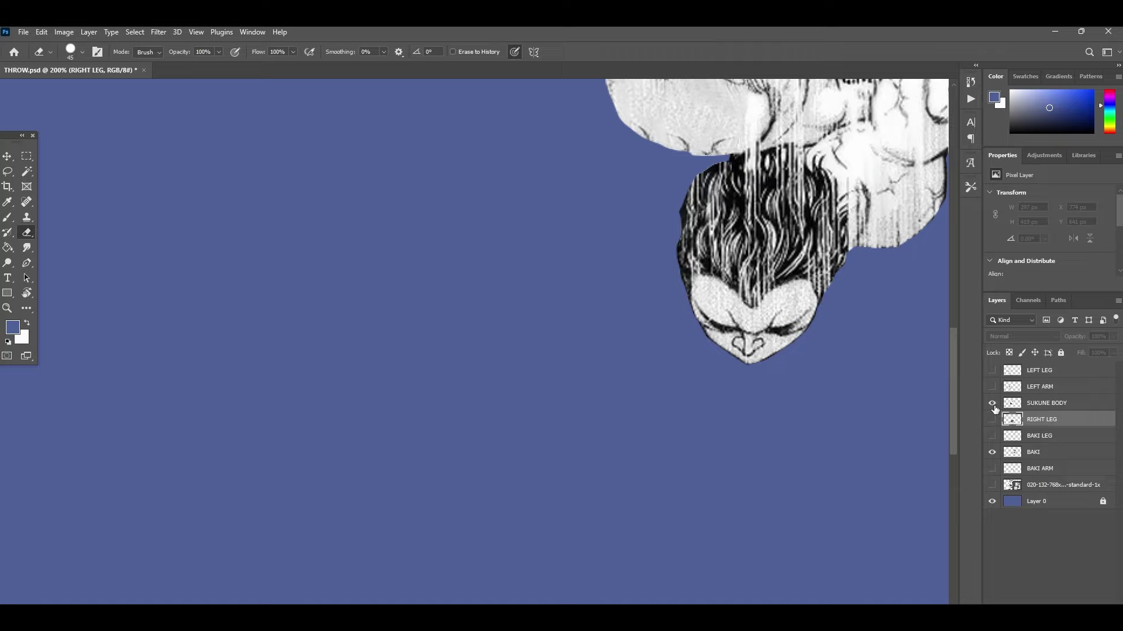
pyautogui.click(991, 403)
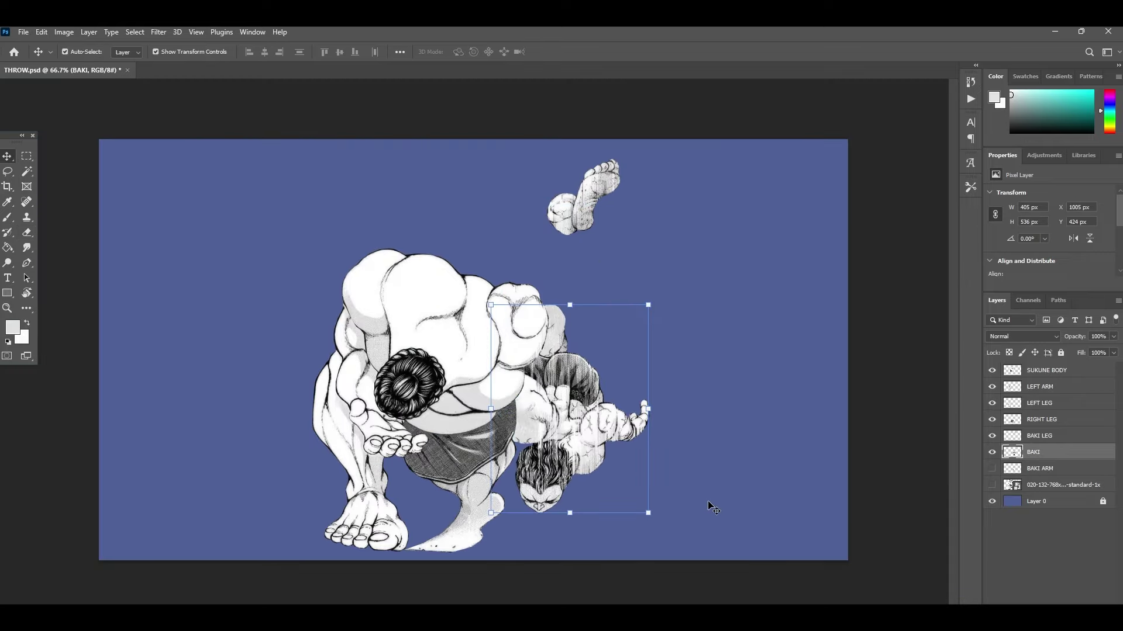
# Step: Content-Aware Fill the hole in BAKI, then rotate the copied arm to about 80.7°
pyautogui.keyDown('alt'); pyautogui.click(991, 452); pyautogui.keyUp('alt')
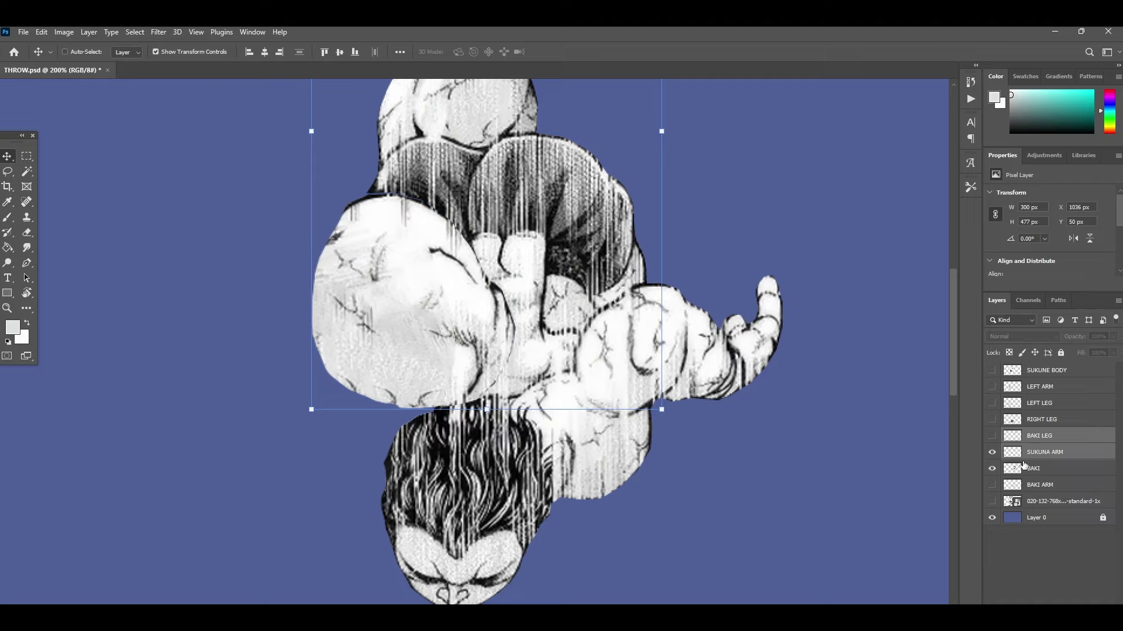
pyautogui.click(1033, 468)
pyautogui.click(41, 32)
pyautogui.click(76, 281)
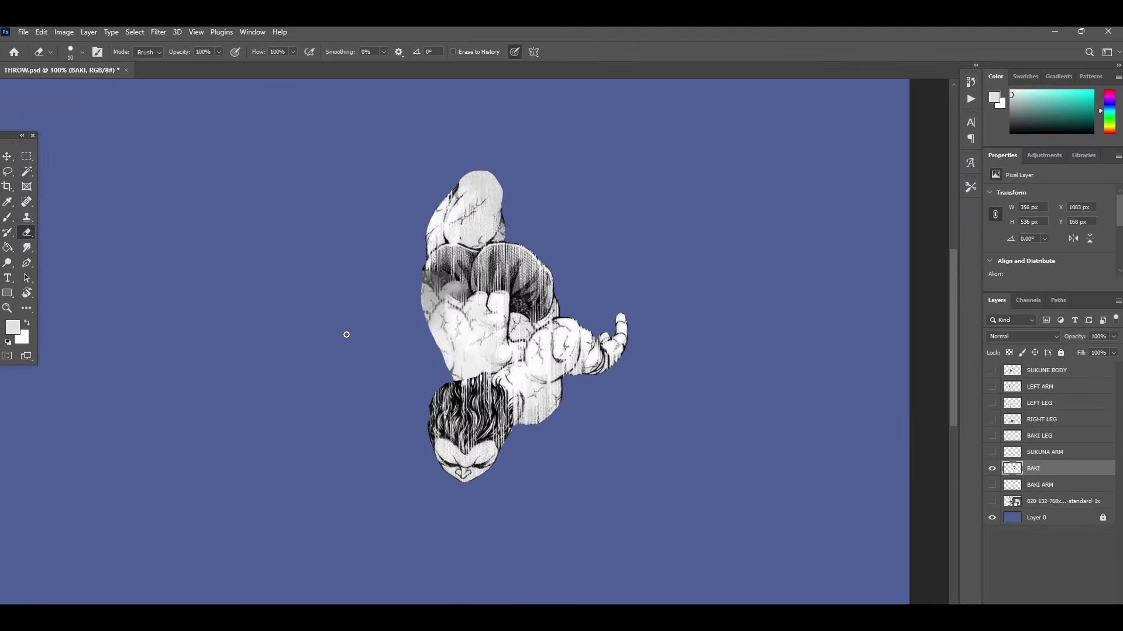
pyautogui.moveTo(991, 452); pyautogui.dragTo(992, 379)
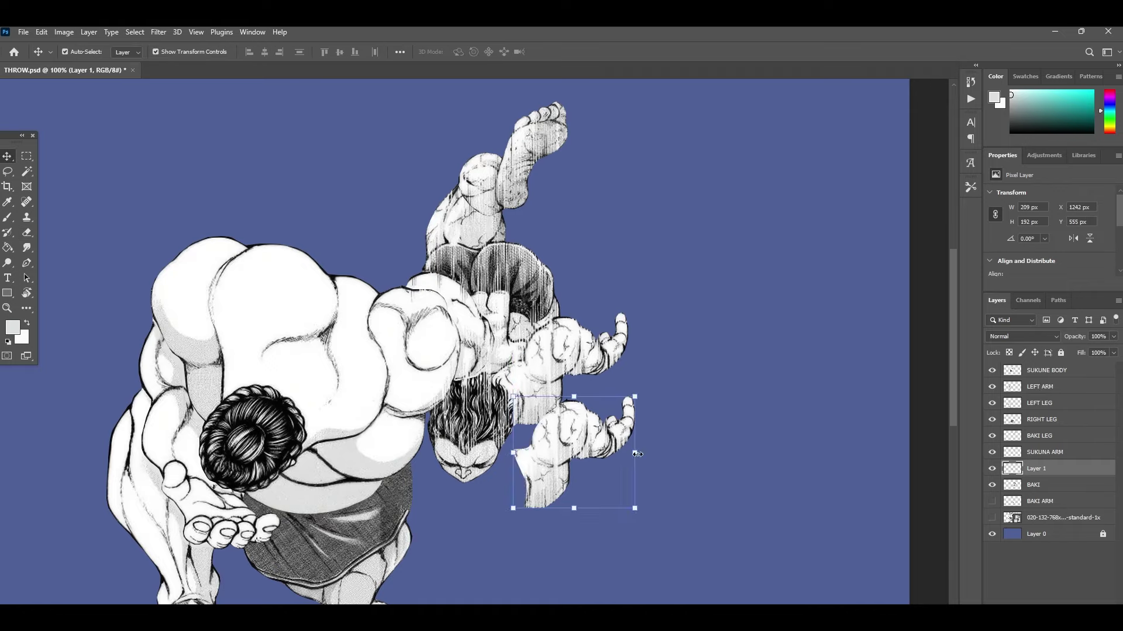
pyautogui.moveTo(641, 503); pyautogui.dragTo(513, 474)
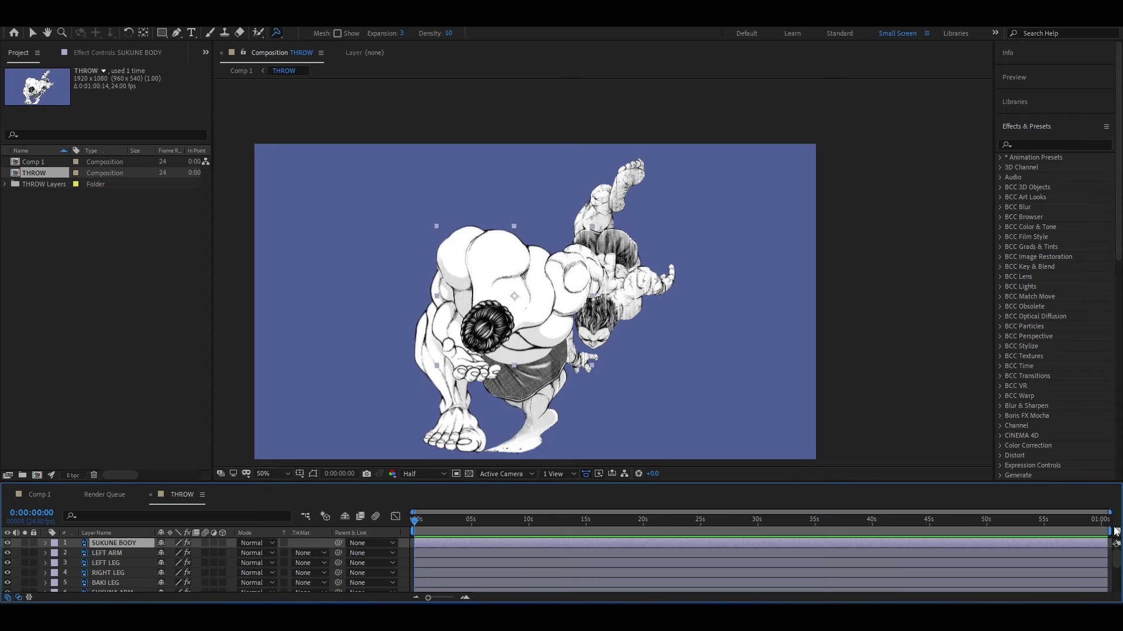
# Step: Parent BAKI LEG to BAKI and reveal BAKI's Rotation property at one second
pyautogui.moveTo(429, 598); pyautogui.dragTo(435, 598)
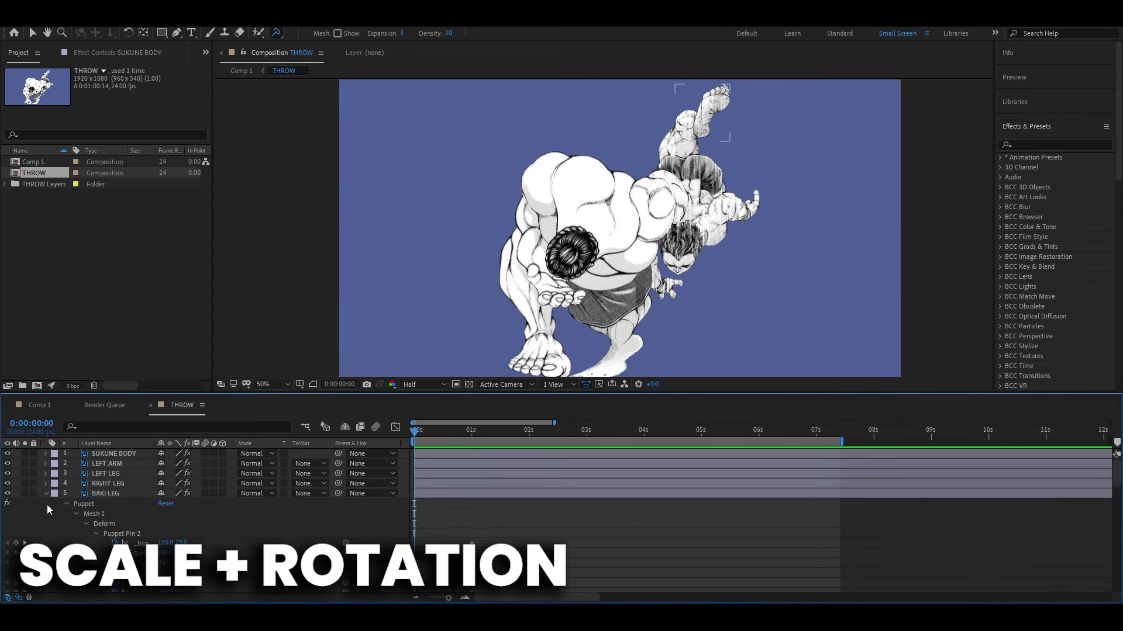
pyautogui.click(105, 494)
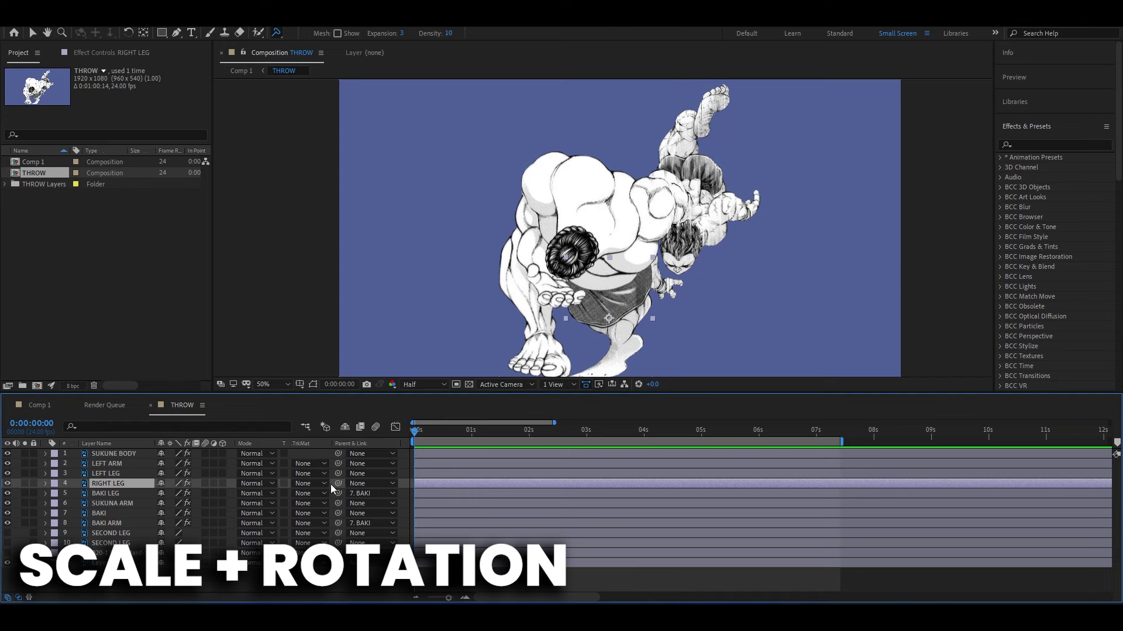
pyautogui.moveTo(338, 494); pyautogui.dragTo(109, 515)
pyautogui.click(109, 515)
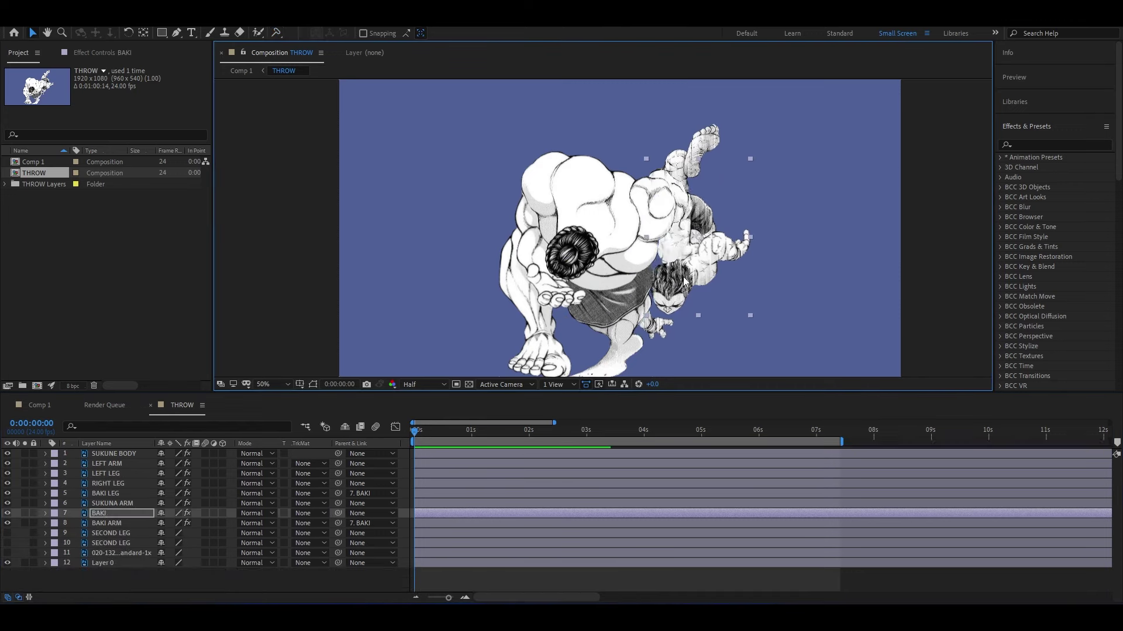
pyautogui.press('u')
pyautogui.press('r')
pyautogui.press('k')
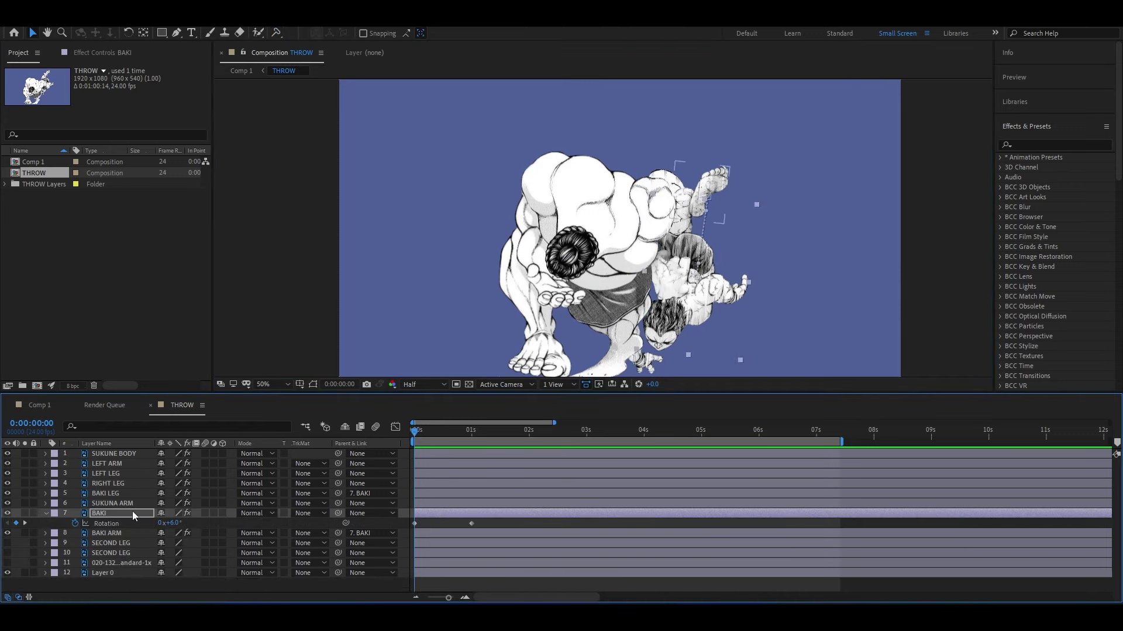
# Step: Start a Rotation keyframe on SUKUNA ARM and return to the comp start
pyautogui.click(118, 503)
pyautogui.hotkey('ctrl', ']')
pyautogui.press('r')
pyautogui.click(75, 504)
pyautogui.press('j')
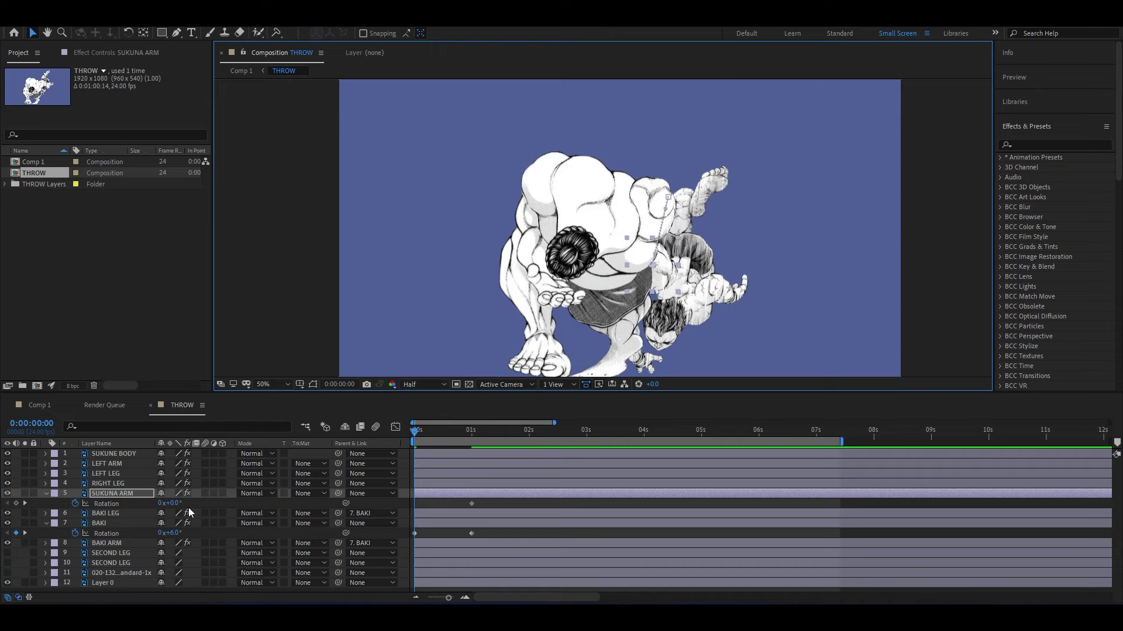
# Step: Reveal SUKUNE BODY's puppet pins and paste starting-pose keyframes onto LEFT ARM's pins
pyautogui.click(669, 224)
pyautogui.press('u')
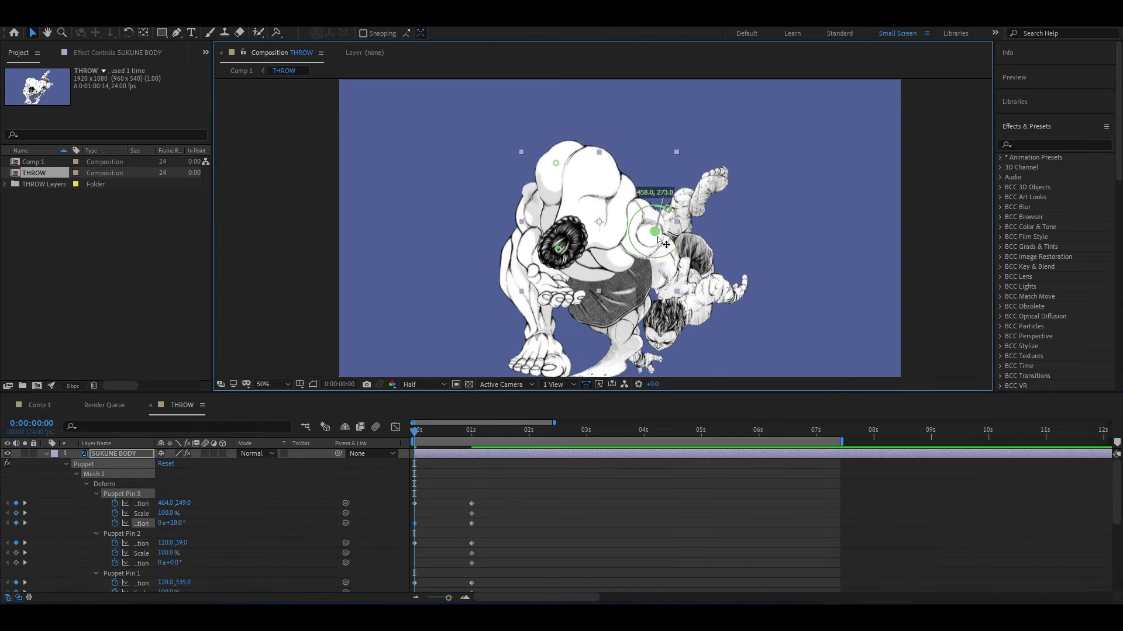
pyautogui.scroll(-2, 467, 515)
pyautogui.press('space')
pyautogui.click(506, 260)
pyautogui.press('u')
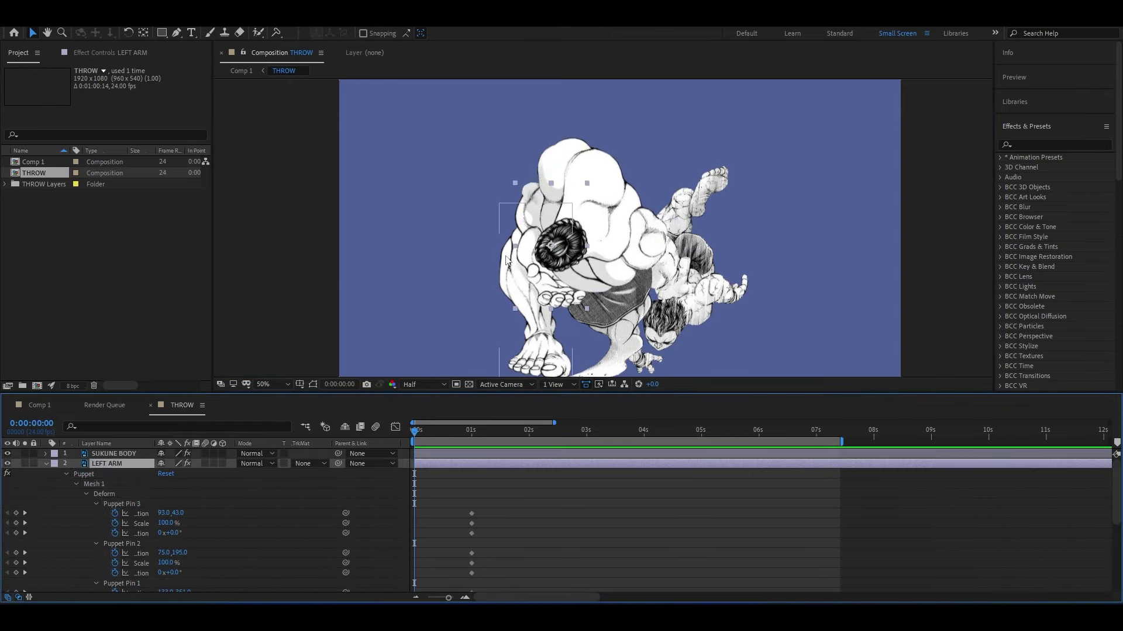
pyautogui.hotkey('ctrl', 'v')
pyautogui.scroll(-1, 439, 450)
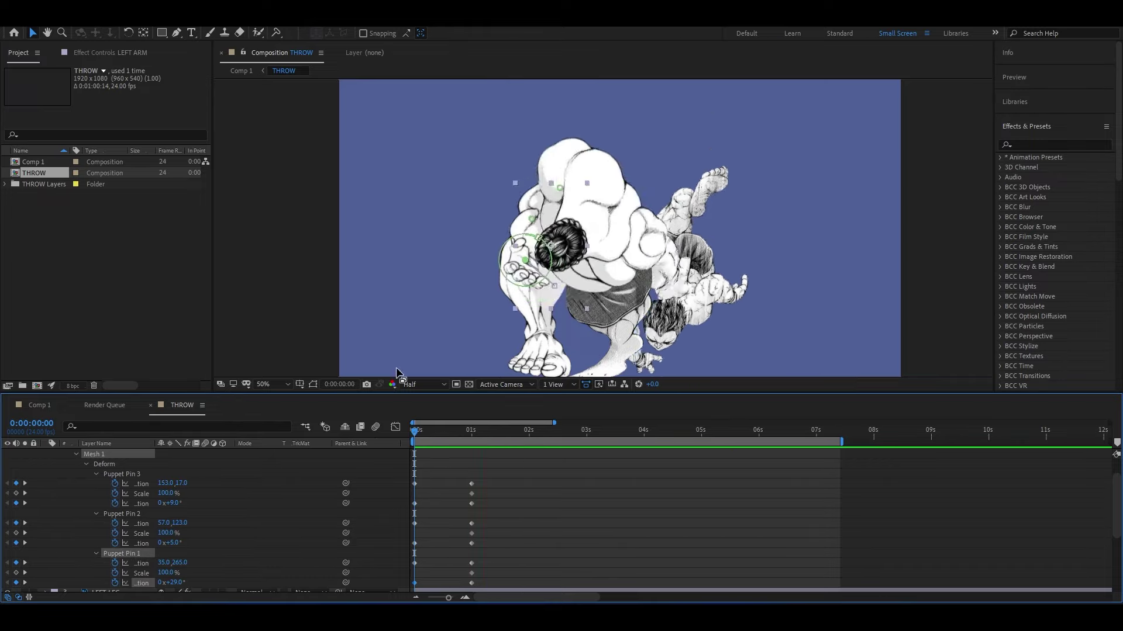
# Step: Review the LEFT LEG and RIGHT LEG puppet pin keyframes and preview the throw
pyautogui.click(113, 533)
pyautogui.press('u')
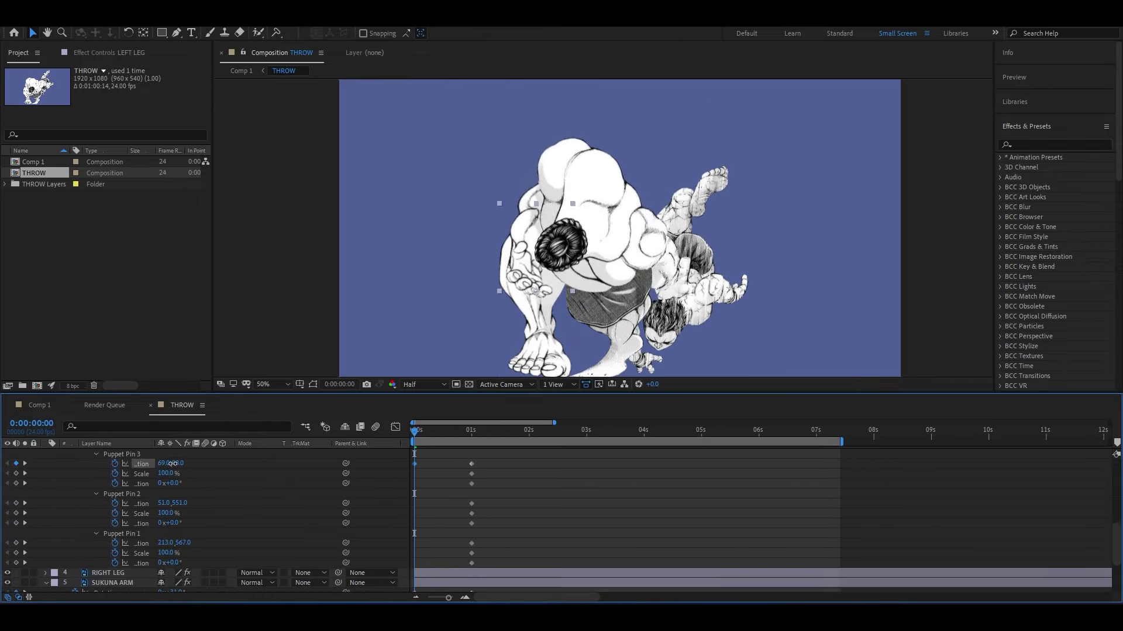
pyautogui.click(643, 323)
pyautogui.press('u')
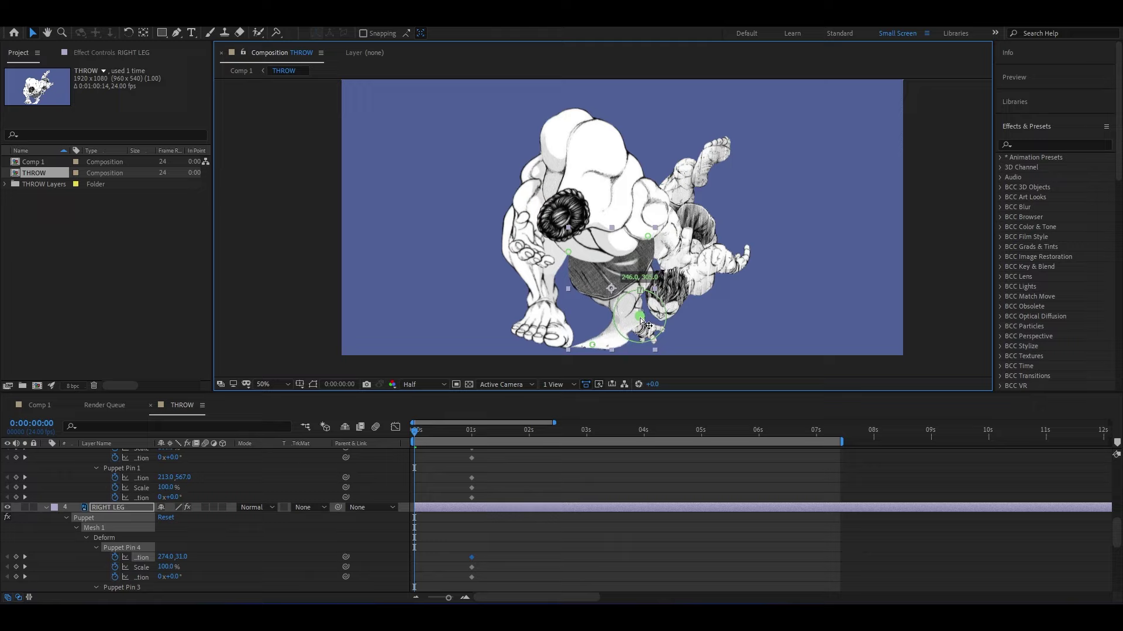
pyautogui.press('space')
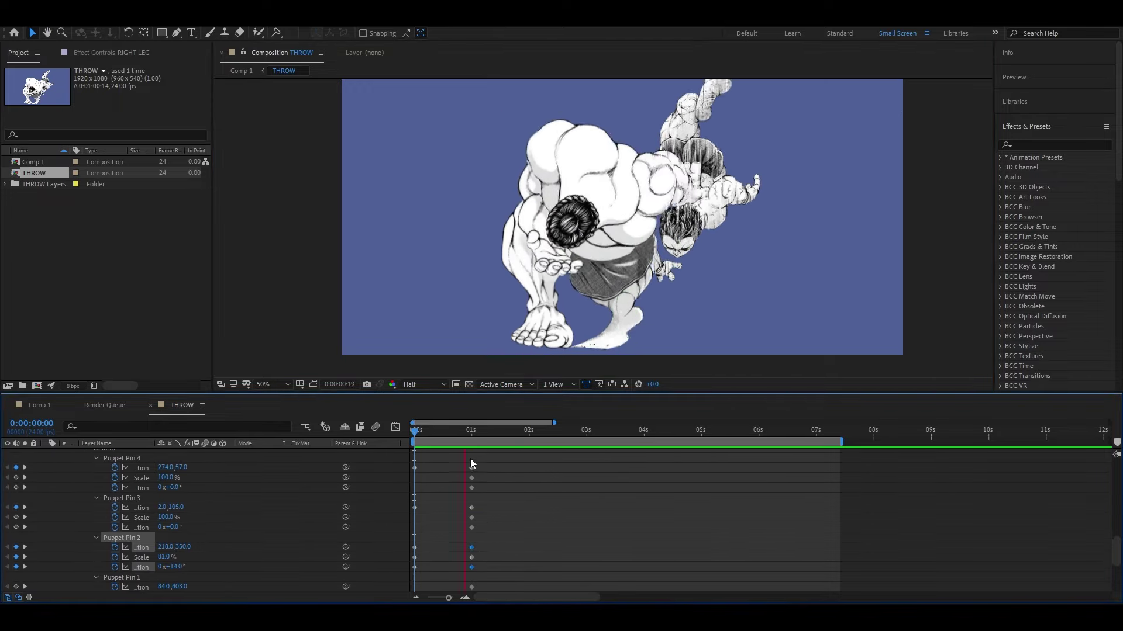
pyautogui.press('space')
pyautogui.scroll(-3, 547, 573)
# Step: Check the BAKI ARM and BAKI puppet pin keyframes at the one-second mark
pyautogui.click(272, 550)
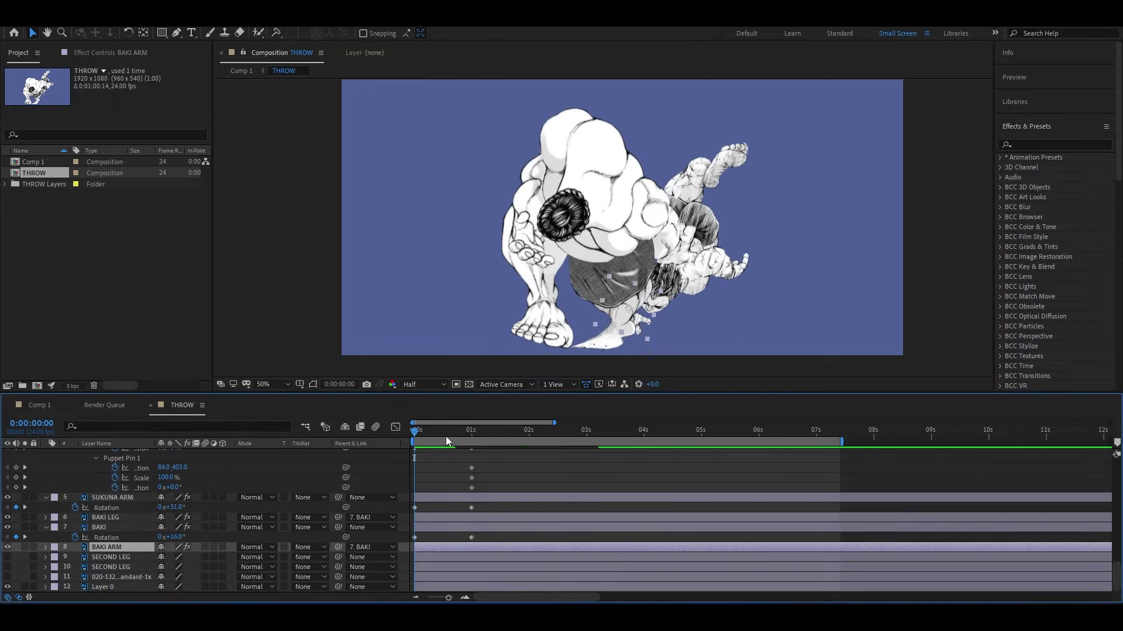
pyautogui.press('u')
pyautogui.click(471, 432)
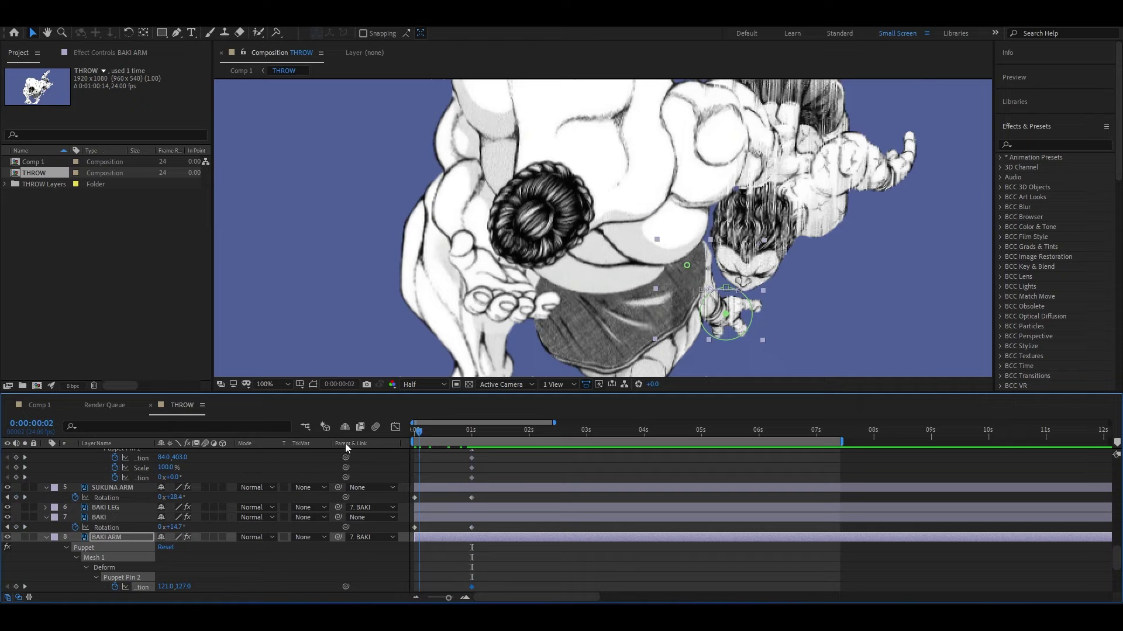
pyautogui.click(99, 527)
pyautogui.press('u')
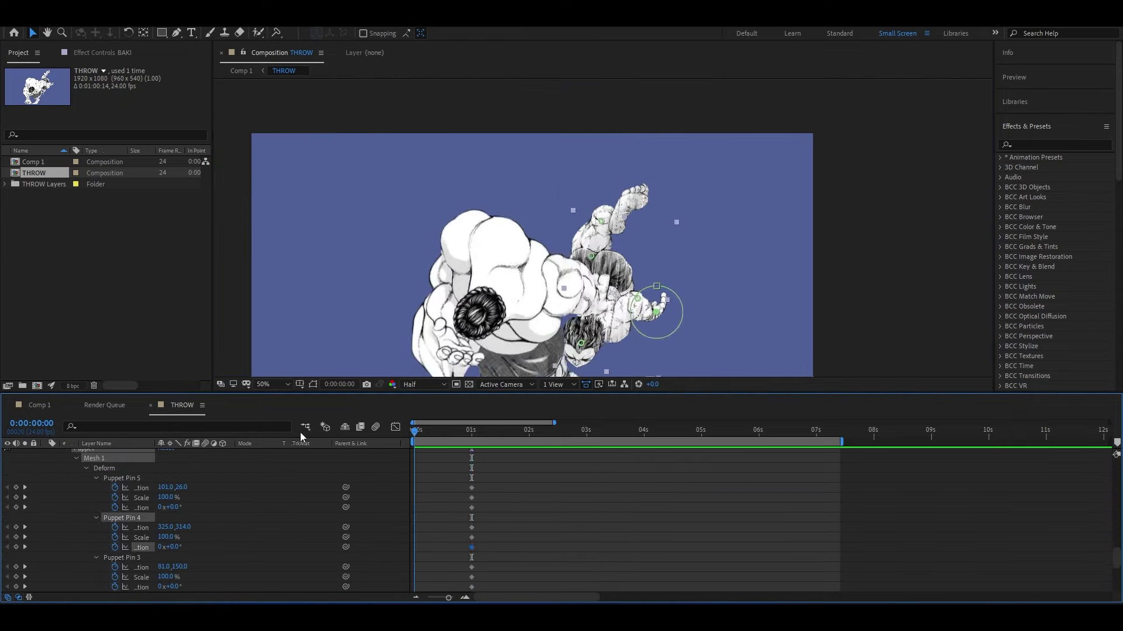
pyautogui.press('Home')
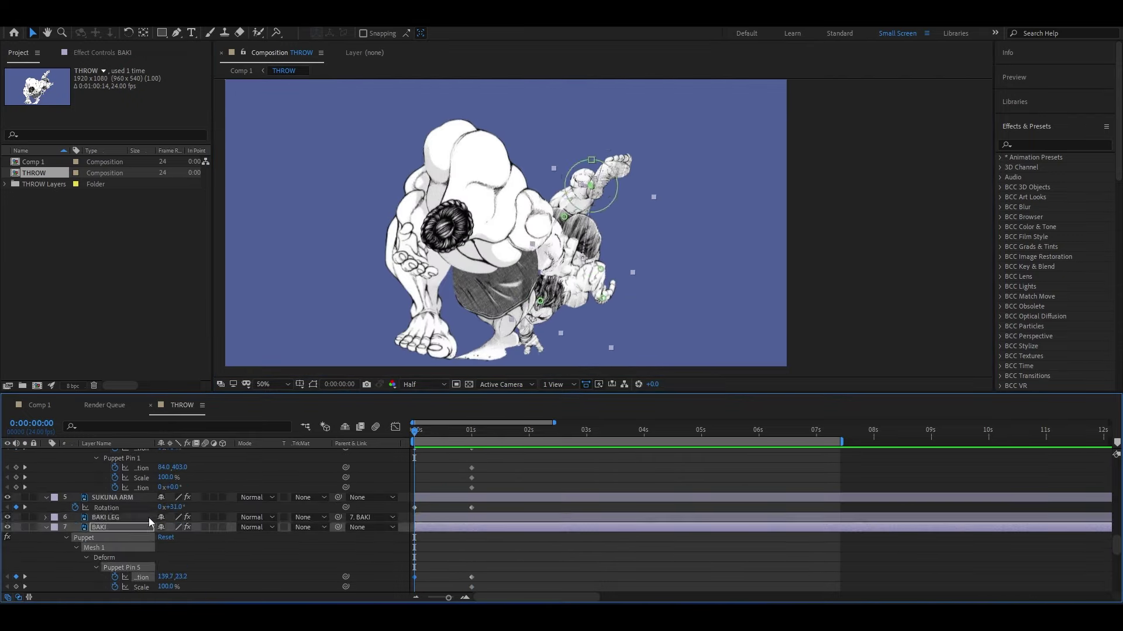
# Step: Reveal BAKI LEG's puppet pins, preview the throw and save the project
pyautogui.click(105, 517)
pyautogui.press('u')
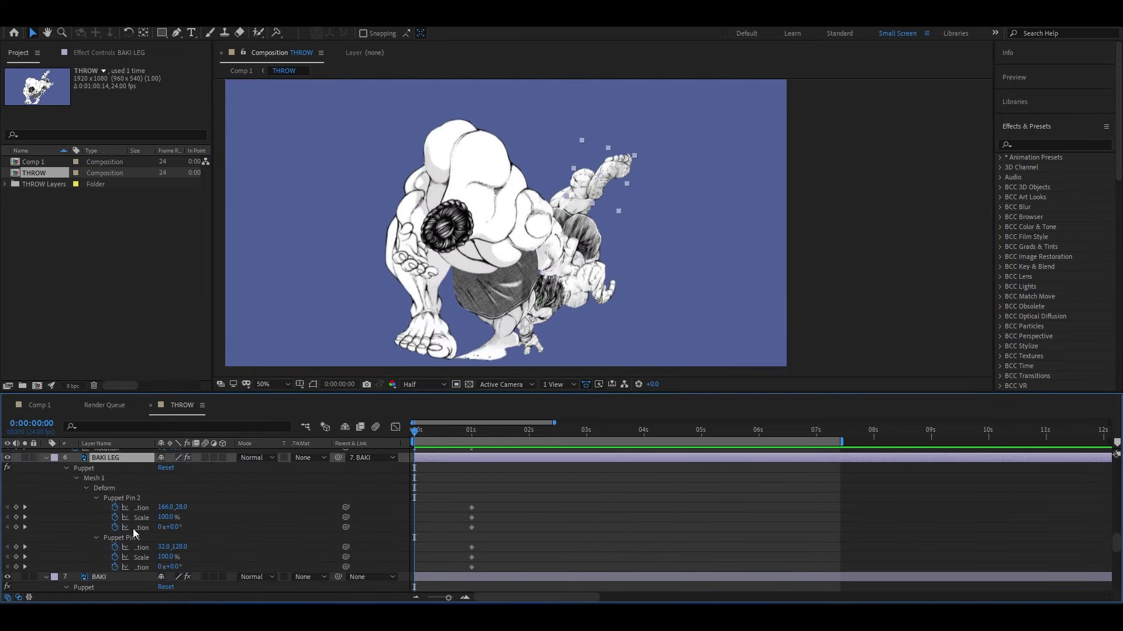
pyautogui.press('space')
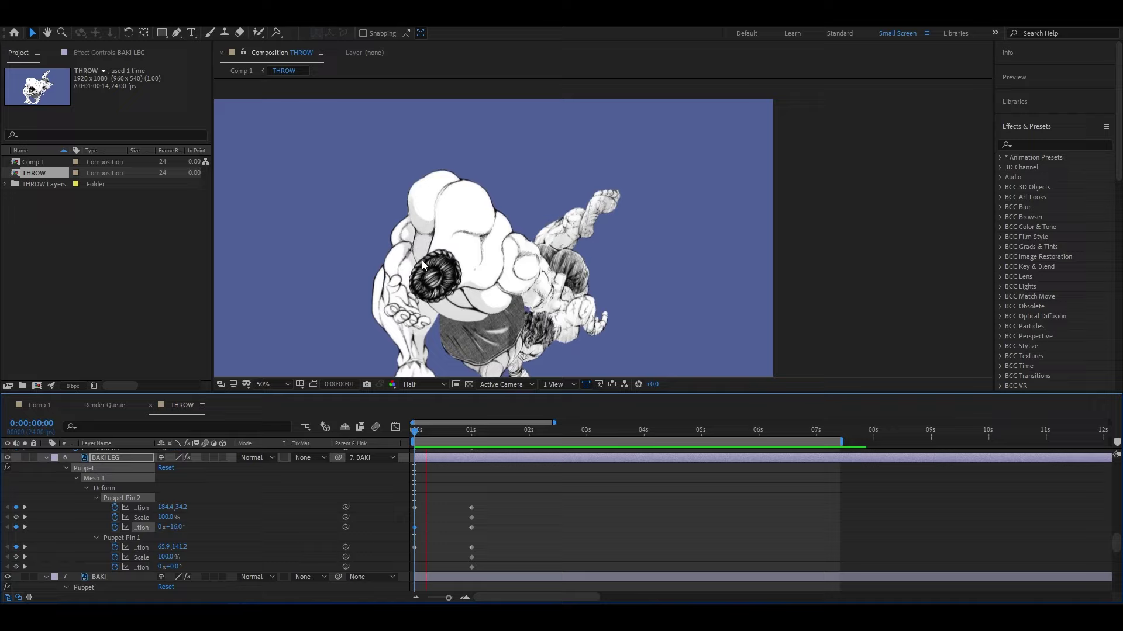
pyautogui.hotkey('ctrl', 's')
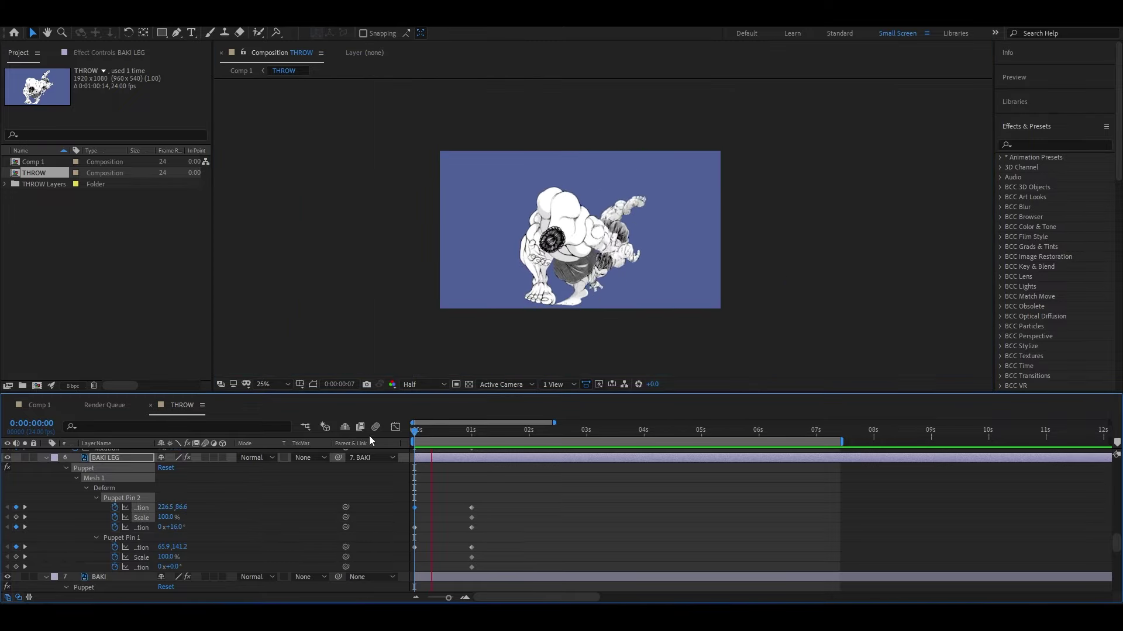
# Step: Ease the one-second keyframes to about 84% incoming influence in the Graph Editor
pyautogui.scroll(-3, 417, 581)
pyautogui.hotkey('shift', 'F3')
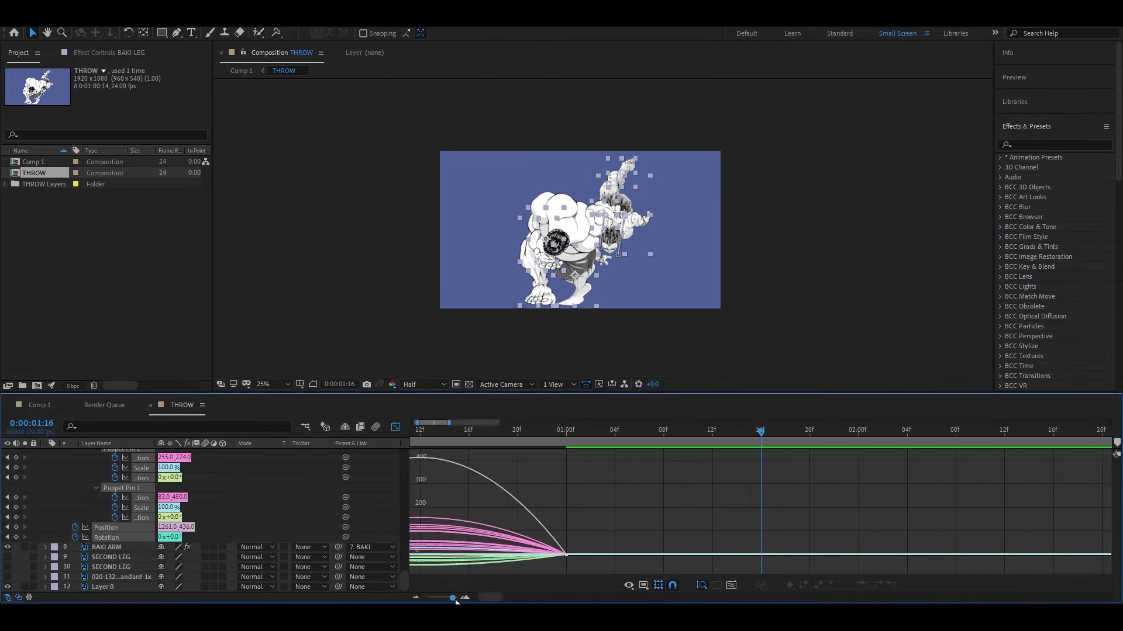
pyautogui.moveTo(690, 515); pyautogui.dragTo(725, 564)
pyautogui.moveTo(658, 554); pyautogui.dragTo(497, 563)
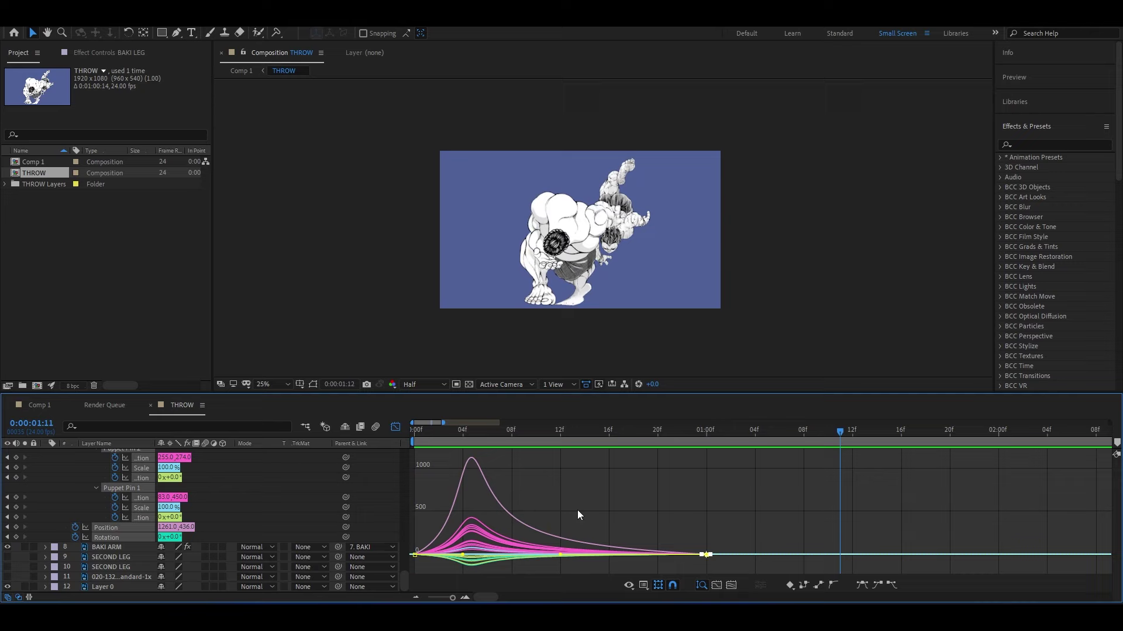
pyautogui.hotkey('shift', 'F3')
# Step: Select all keyframes at the one-second mark and view their value curves
pyautogui.moveTo(430, 453); pyautogui.dragTo(751, 575)
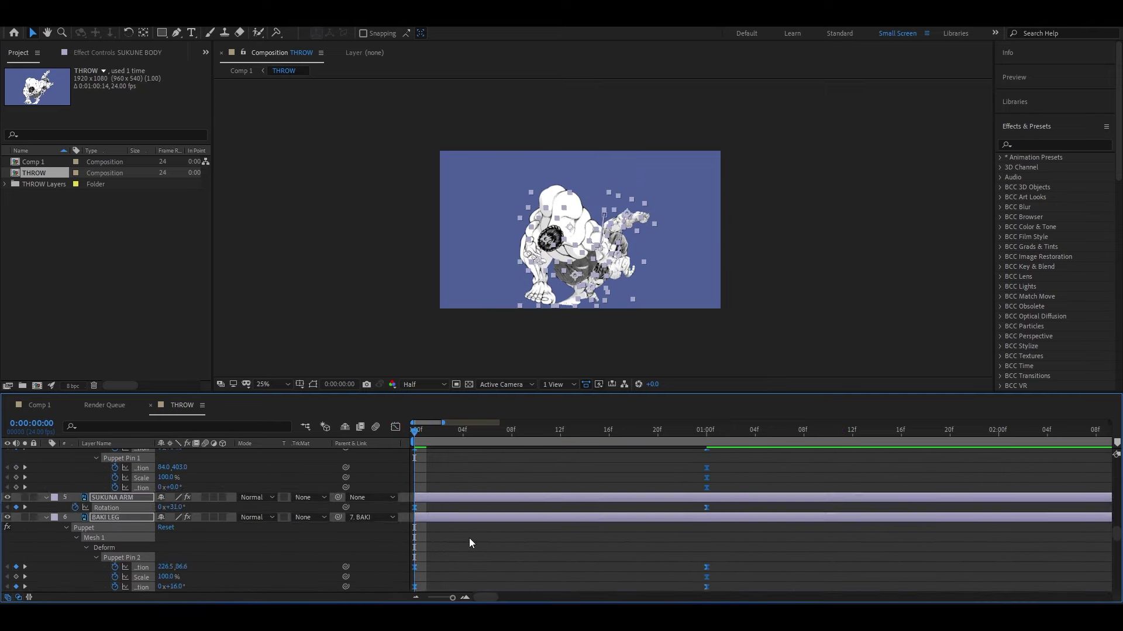
pyautogui.hotkey('shift', 'F3')
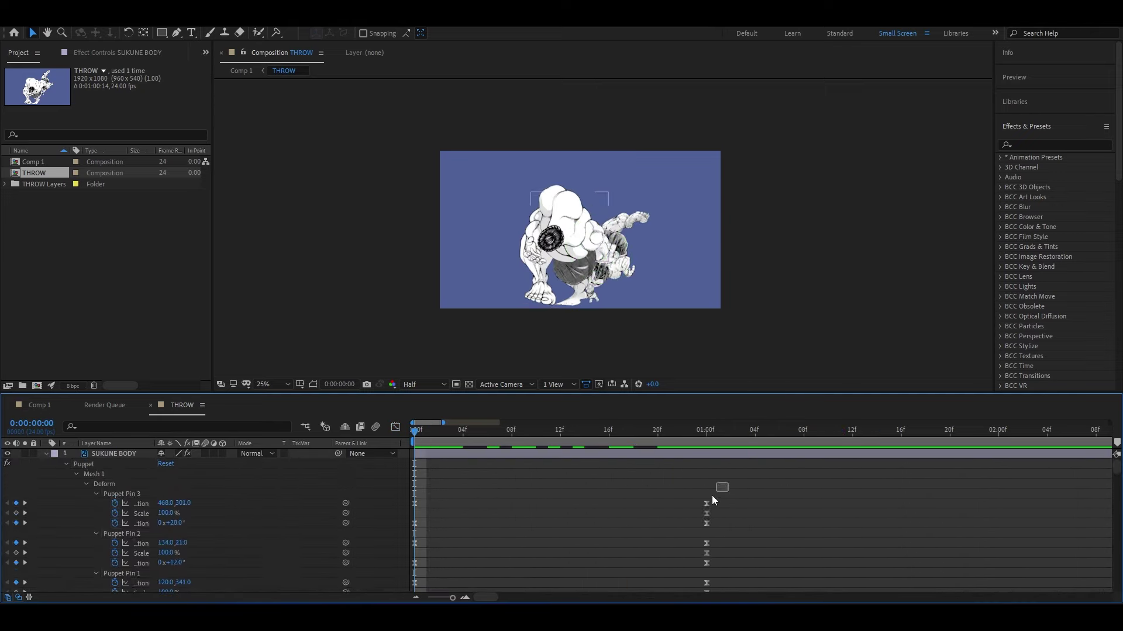
pyautogui.moveTo(711, 495); pyautogui.dragTo(699, 588)
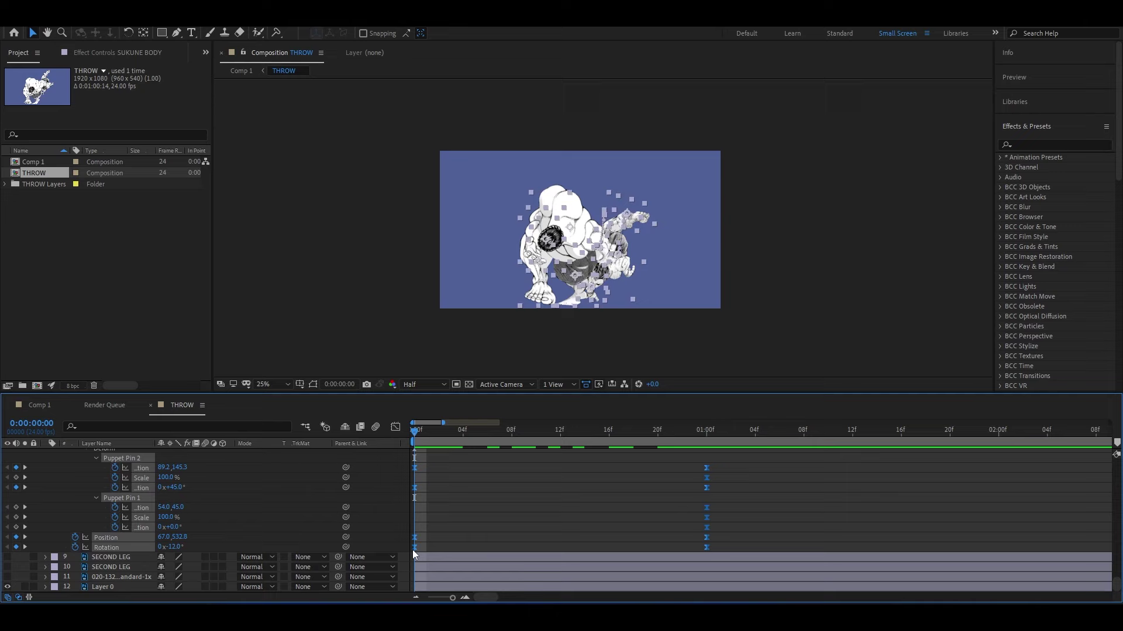
pyautogui.hotkey('shift', 'F3')
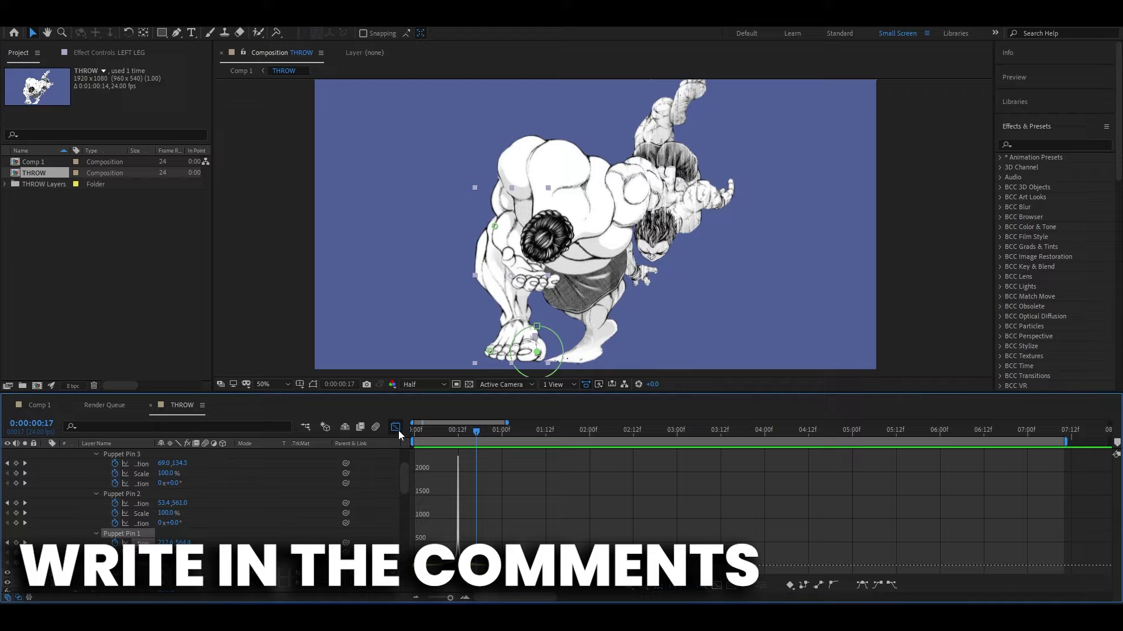
pyautogui.click(396, 428)
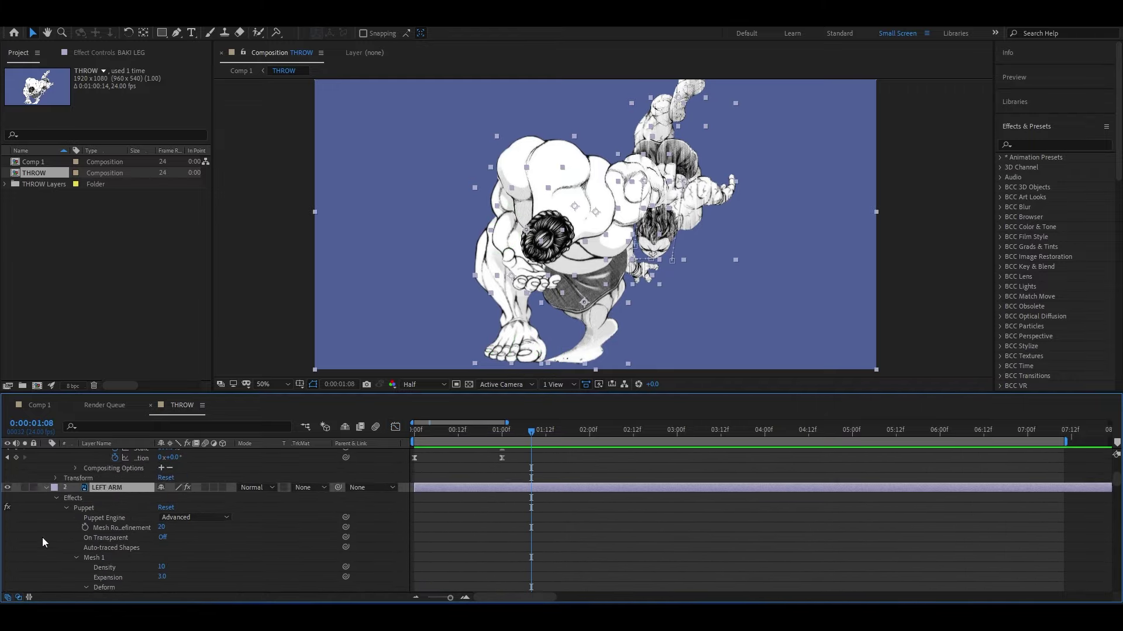
pyautogui.scroll(-10, 205, 520)
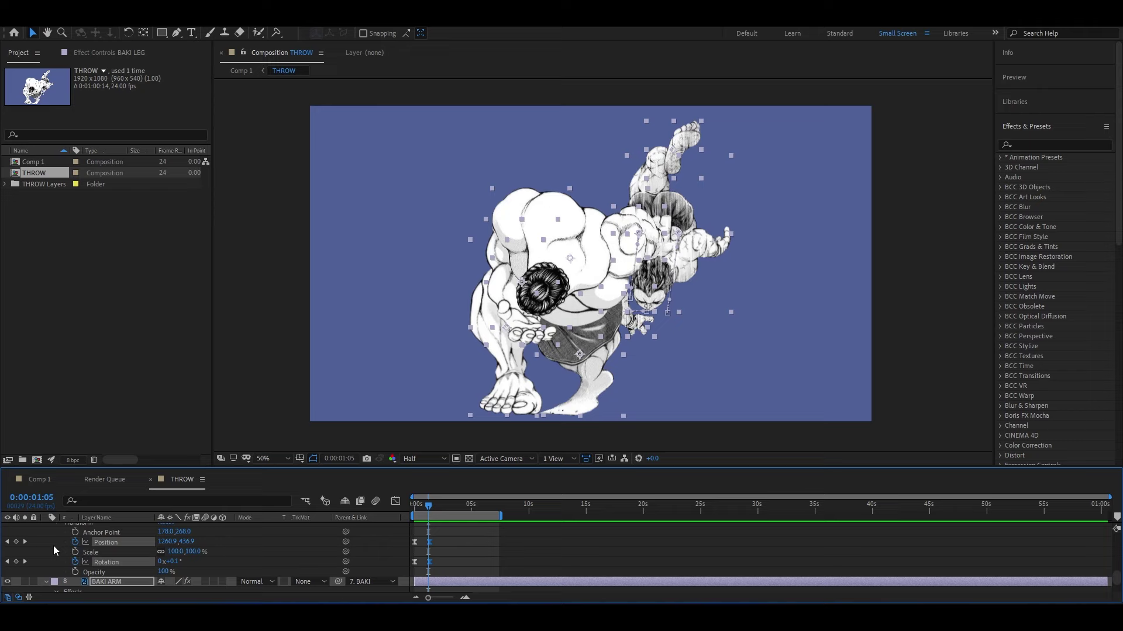
pyautogui.scroll(-2, 121, 561)
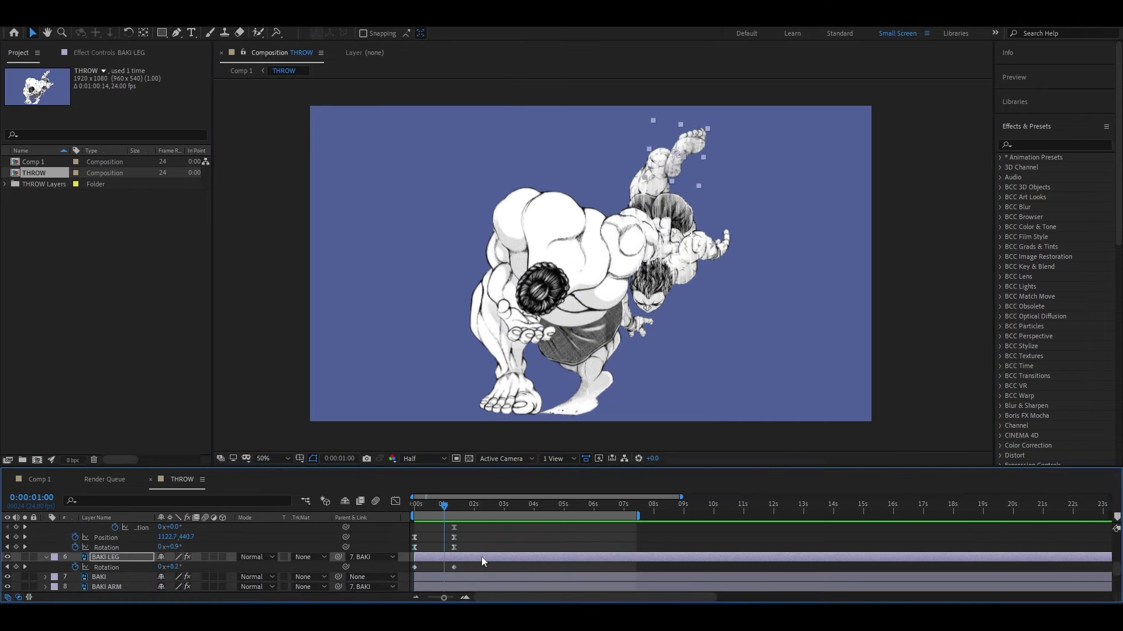
pyautogui.moveTo(445, 598); pyautogui.dragTo(452, 599)
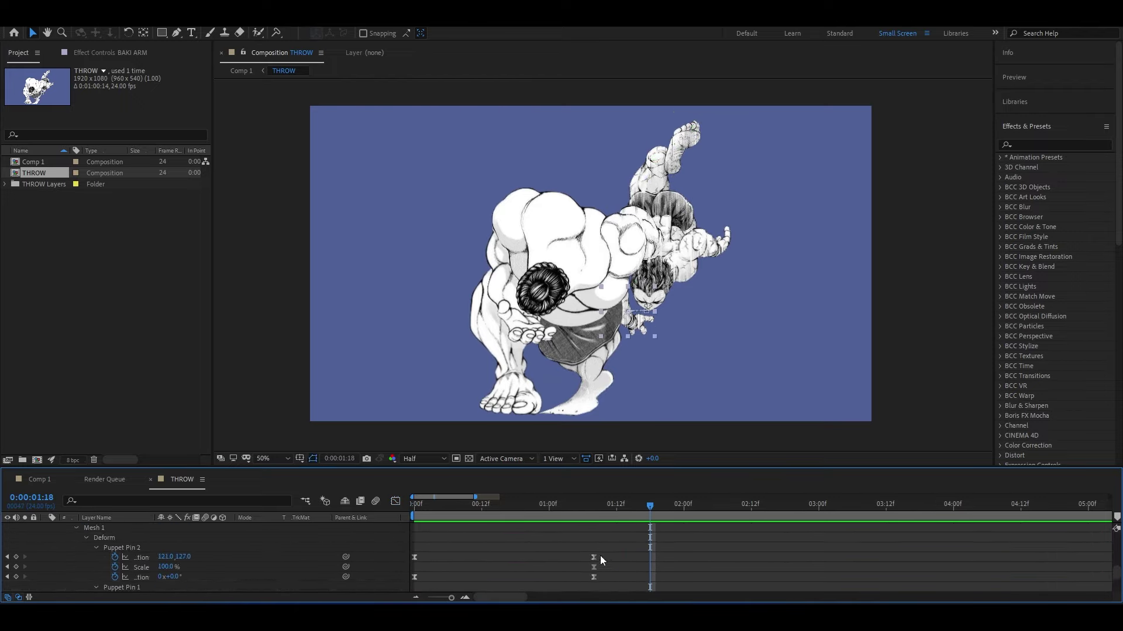
pyautogui.scroll(-2, 600, 556)
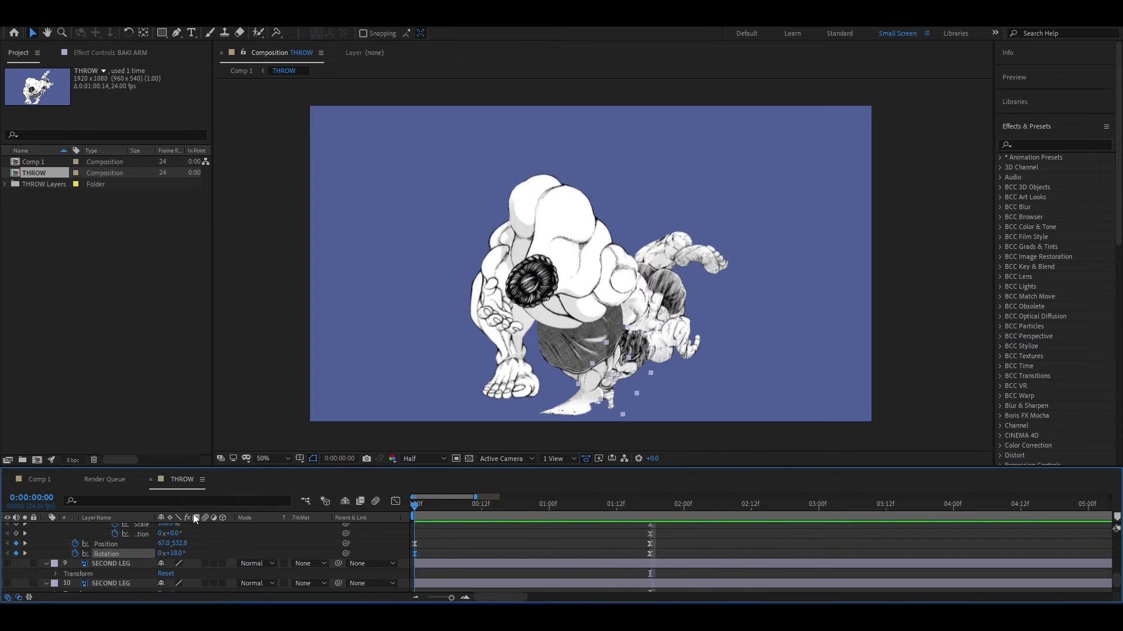
pyautogui.click(91, 532)
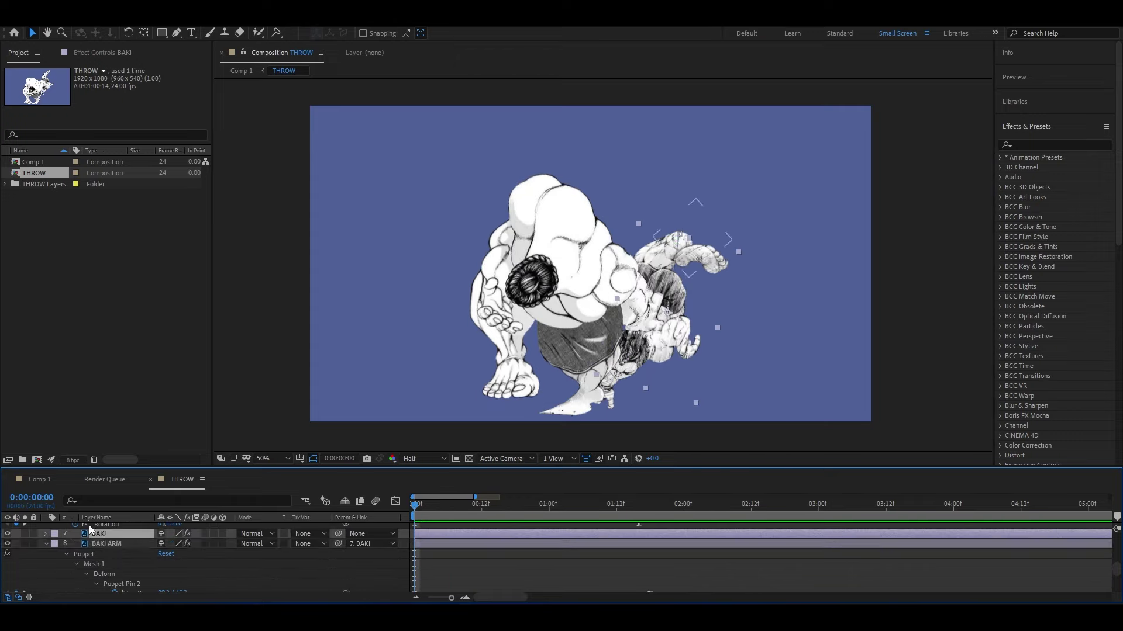
pyautogui.press('u')
pyautogui.press('space')
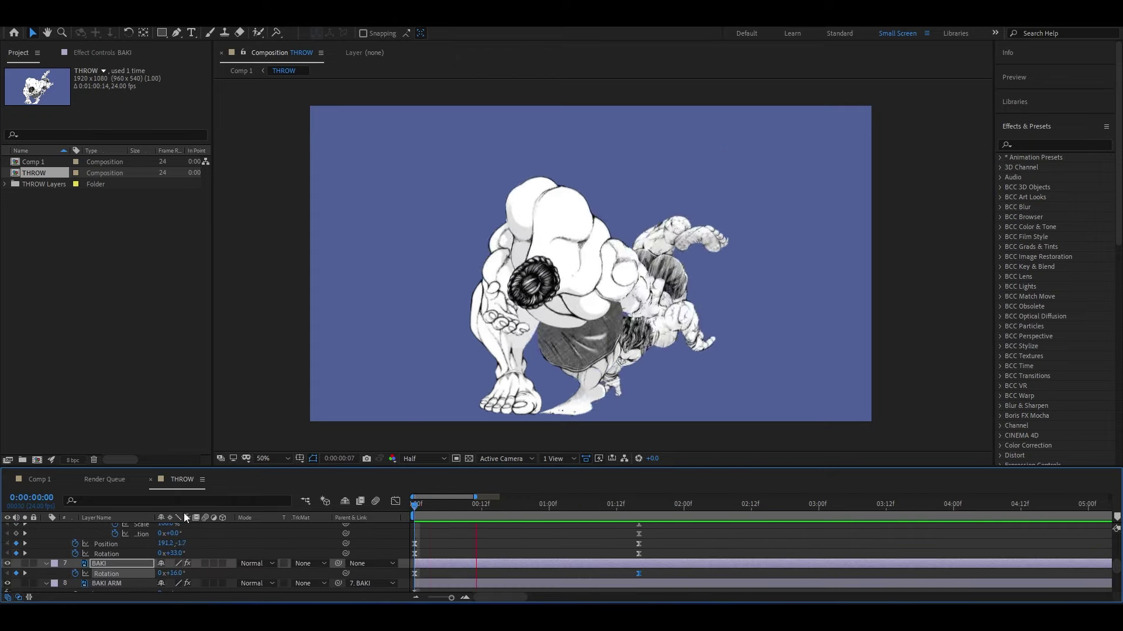
pyautogui.click(639, 296)
pyautogui.press('u')
pyautogui.click(660, 565)
pyautogui.press('Home')
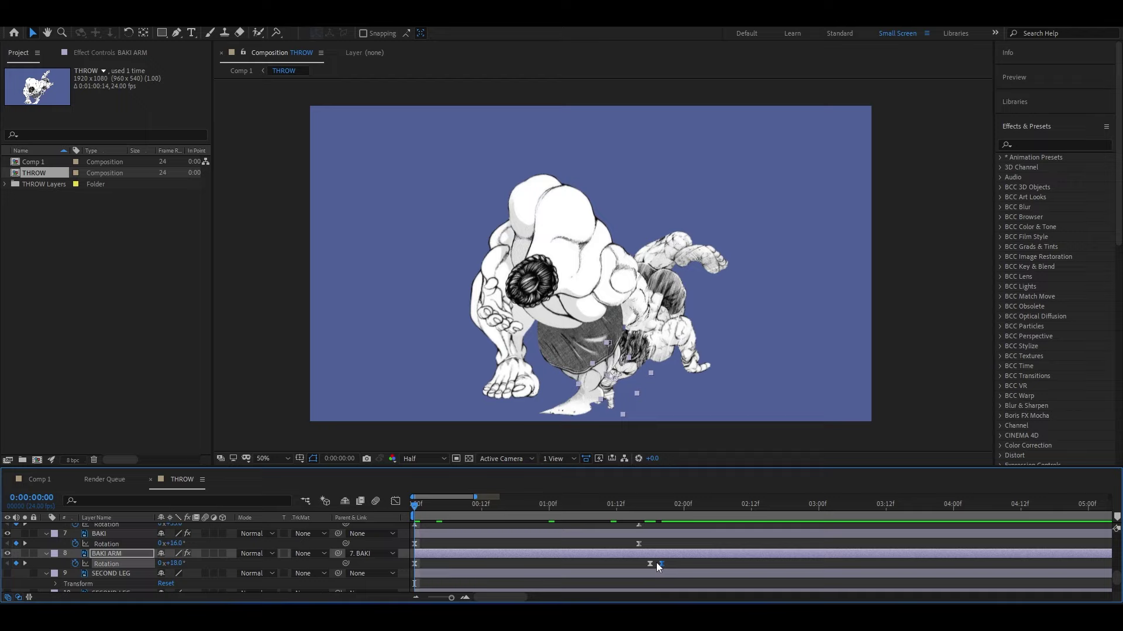
pyautogui.press('k')
pyautogui.press('u')
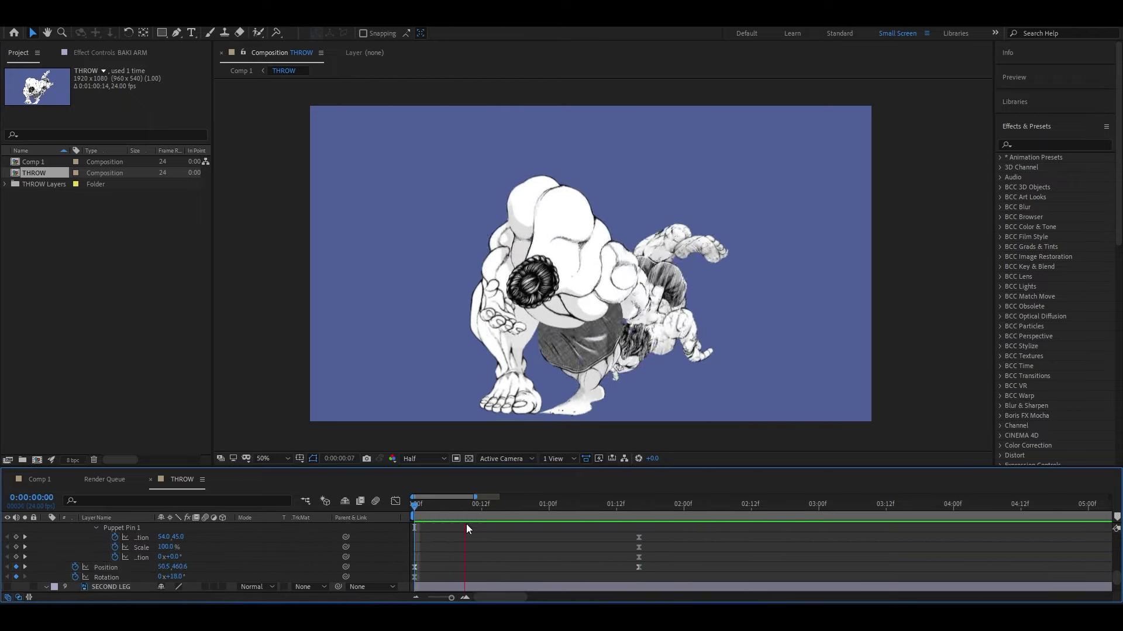
pyautogui.click(637, 283)
# Step: Preview the throw and scrub BAKI's Rotation to about −33°
pyautogui.press('.')
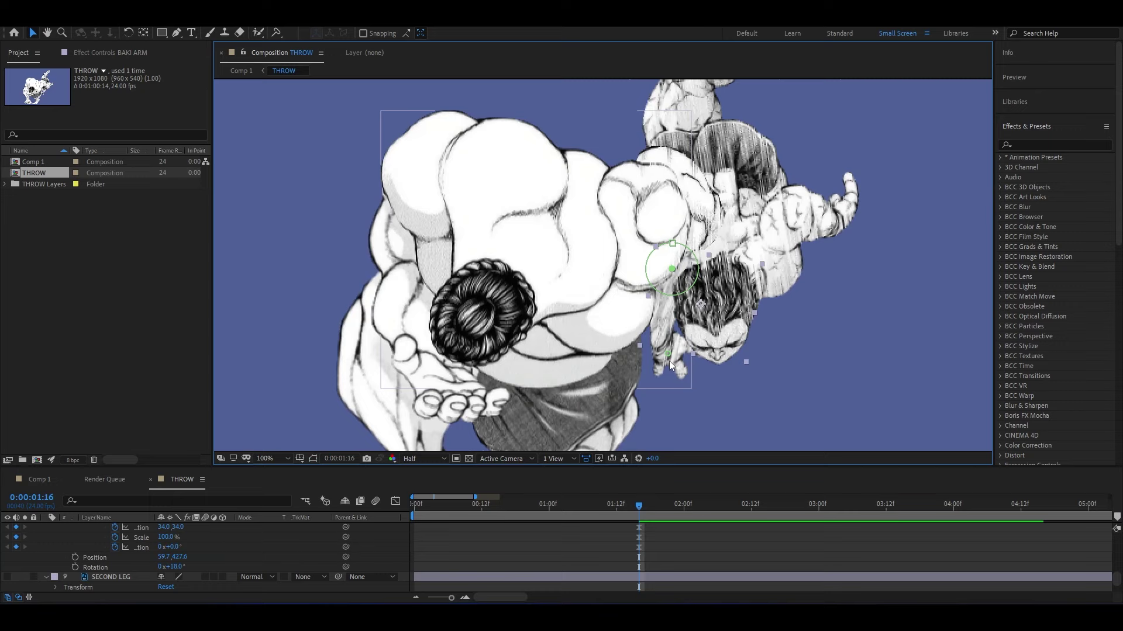
pyautogui.press(',')
pyautogui.press('space')
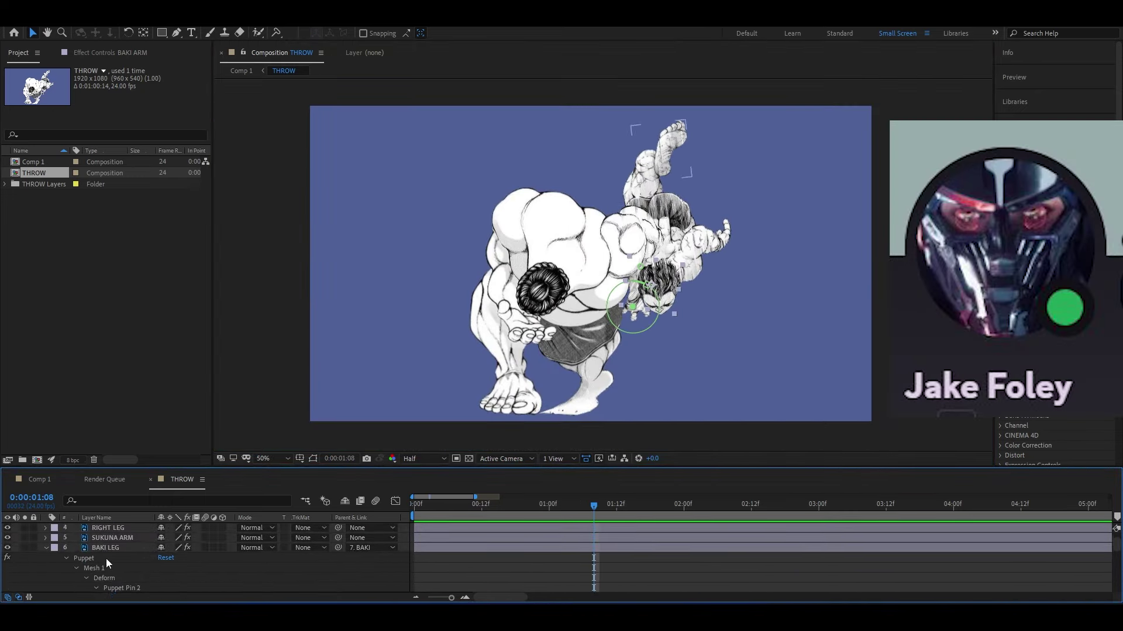
pyautogui.click(655, 227)
pyautogui.press('r')
pyautogui.moveTo(173, 567); pyautogui.dragTo(156, 565)
pyautogui.press('u')
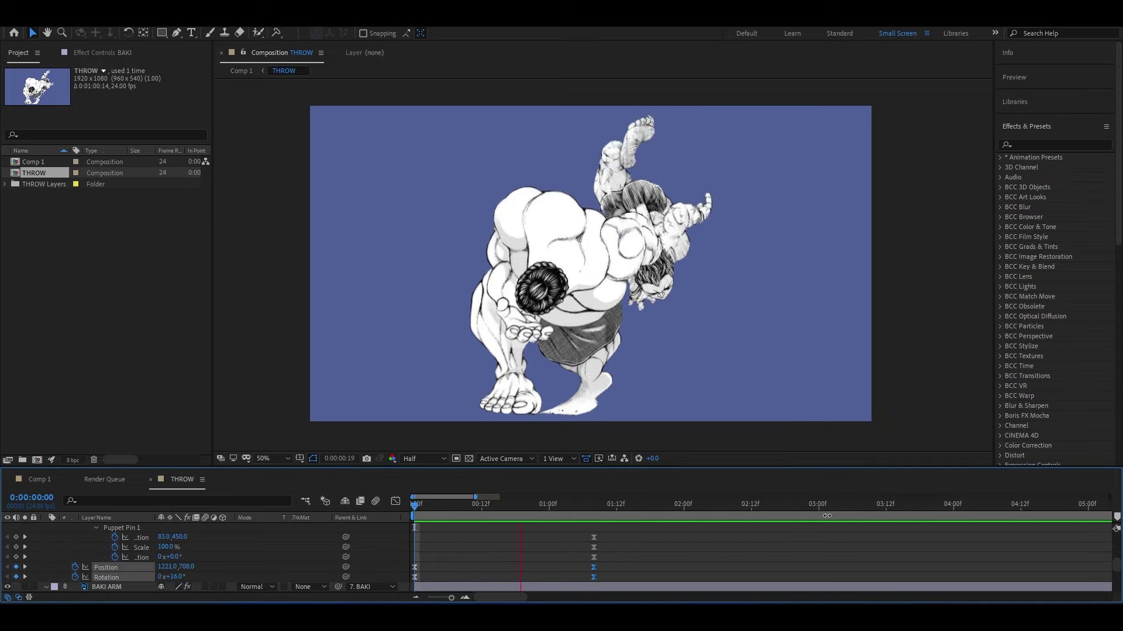
# Step: Inspect SUKUNA ARM's puppet pin keyframes
pyautogui.click(113, 581)
pyautogui.press('u')
pyautogui.scroll(2, 705, 214)
pyautogui.scroll(-2, 705, 213)
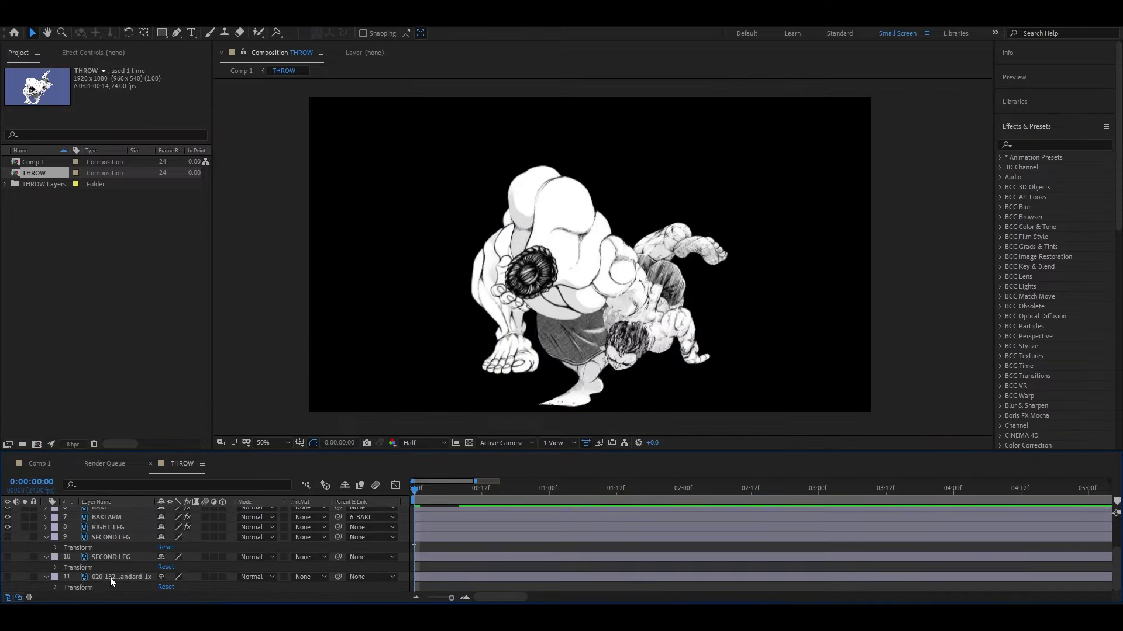
# Step: Select all layers and pre-compose them into a single THROW precomp
pyautogui.hotkey('ctrl', 'a')
pyautogui.hotkey('ctrl', 'shift', 'c')
pyautogui.press('Return')
pyautogui.click(1036, 146)
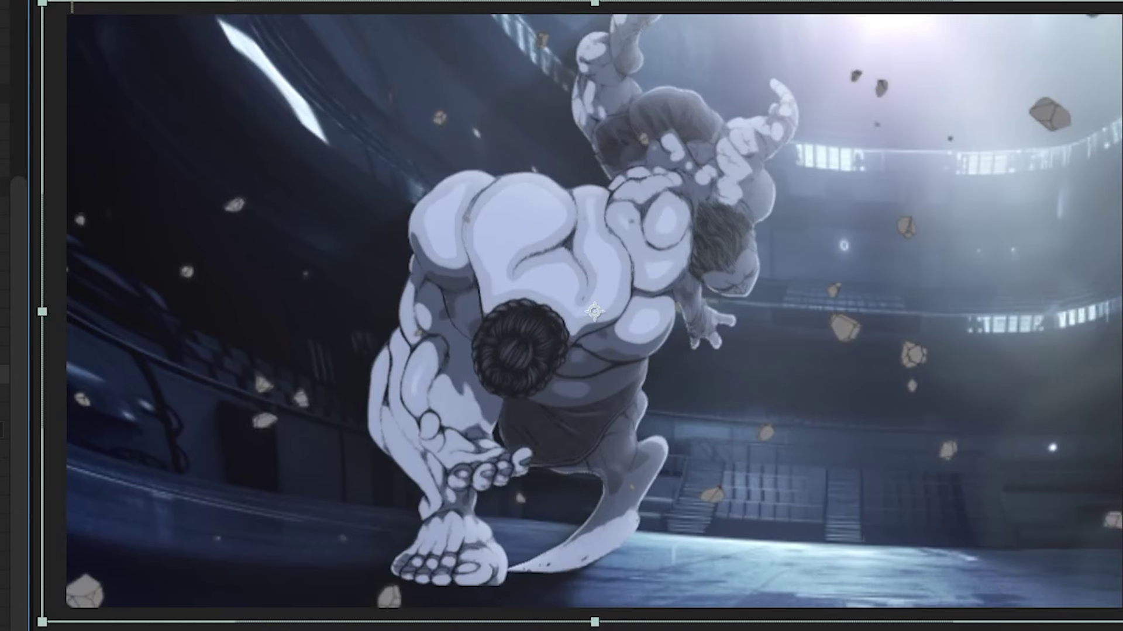
# Step: Select the smoke layer to show its transform handles for positioning
pyautogui.hotkey('ctrl', 'a')
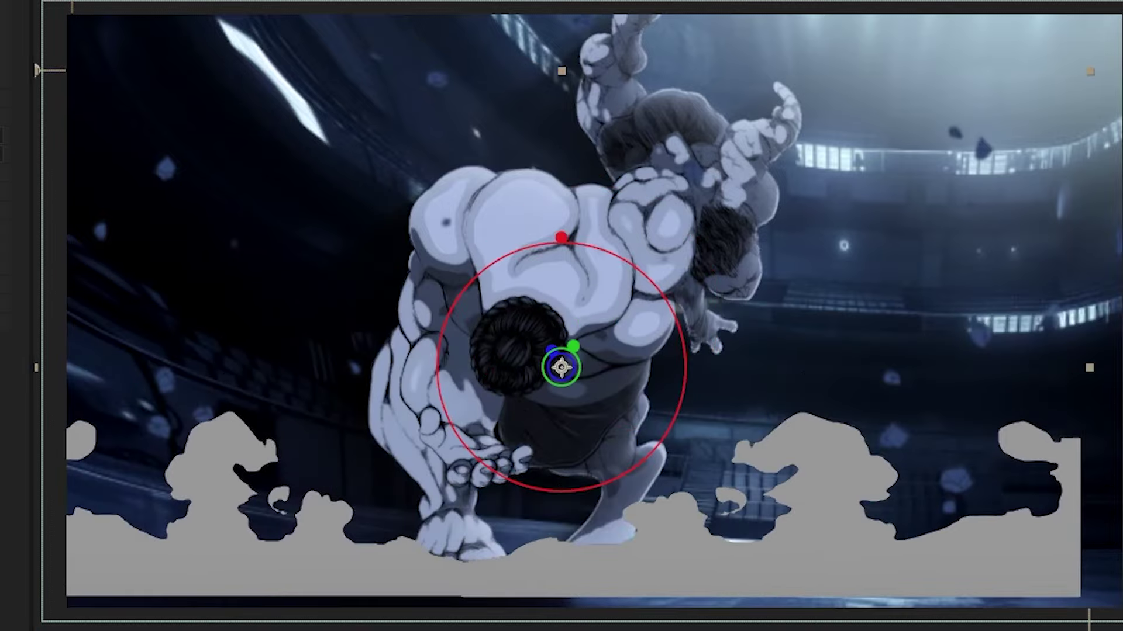
# Step: Preview the smoke, switch its layer to Screen blending, and replay to check the soft blend
pyautogui.press('space')
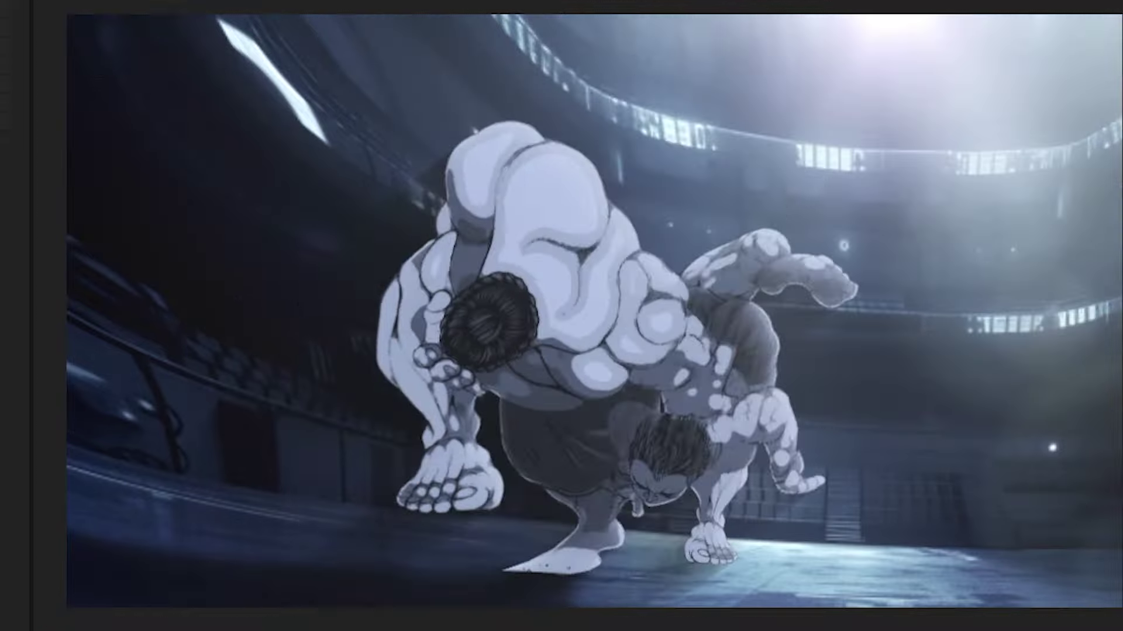
pyautogui.press('space')
pyautogui.click(211, 122)
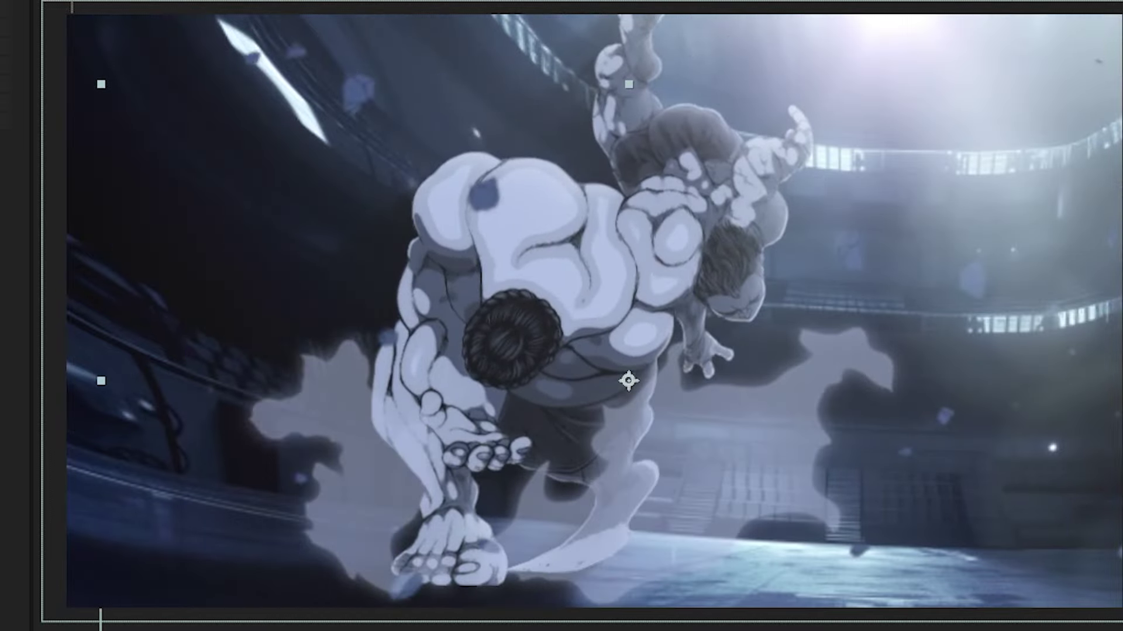
pyautogui.press('space')
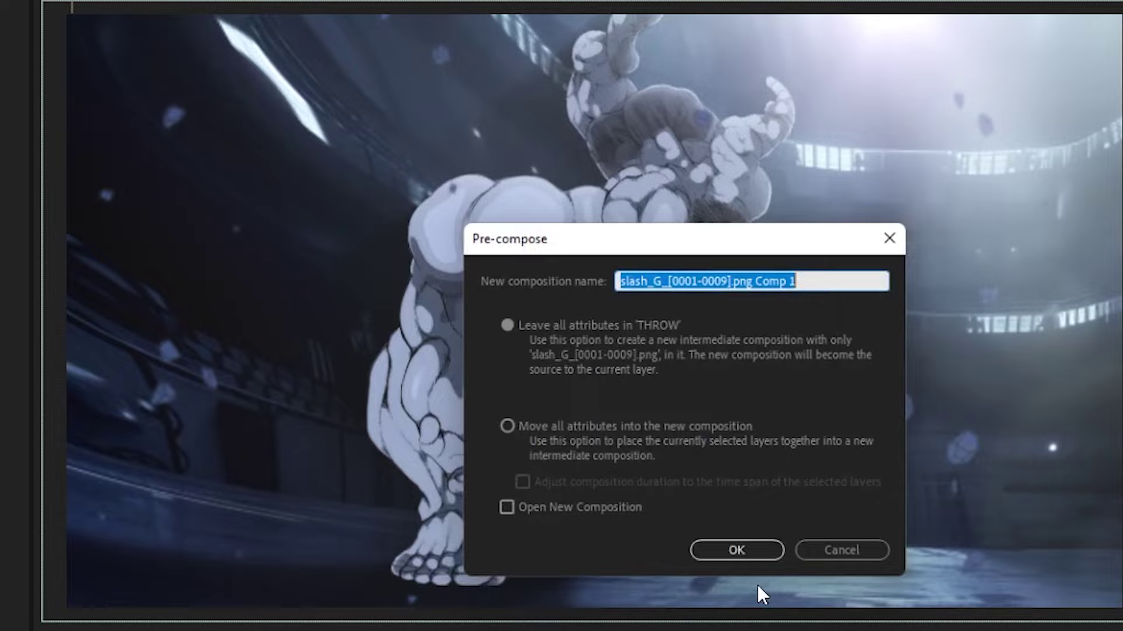
# Step: Confirm pre-composing the slash_G_[0001-0009].png sequence into a new comp
pyautogui.click(734, 560)
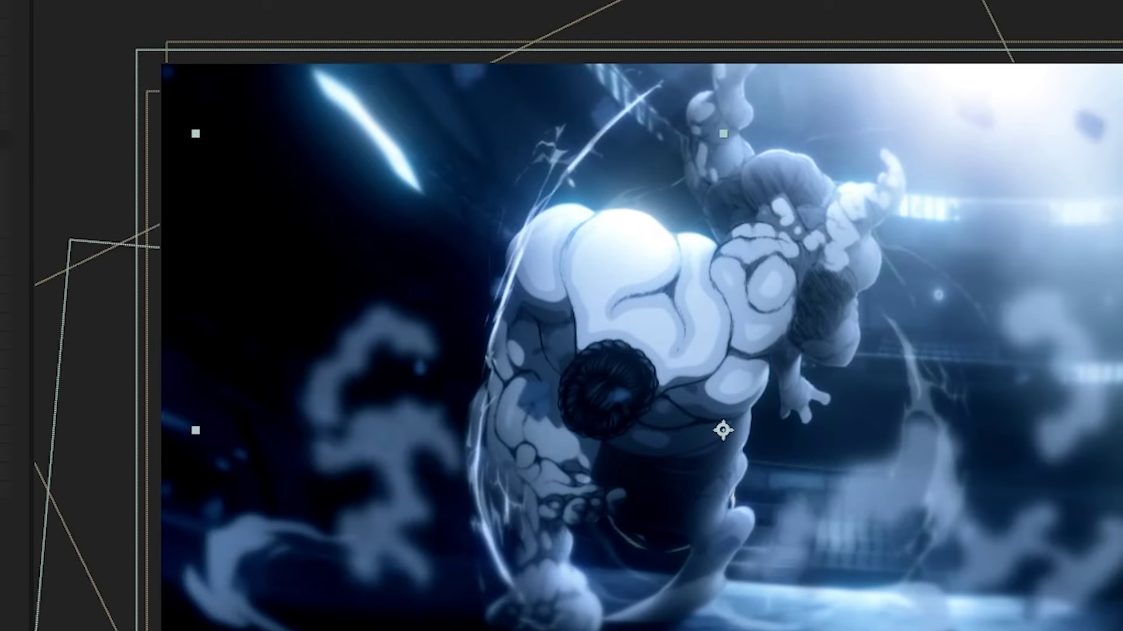
# Step: Preview the graded arena scene with the lens flare and stronger glow on the fighters
pyautogui.press('space')
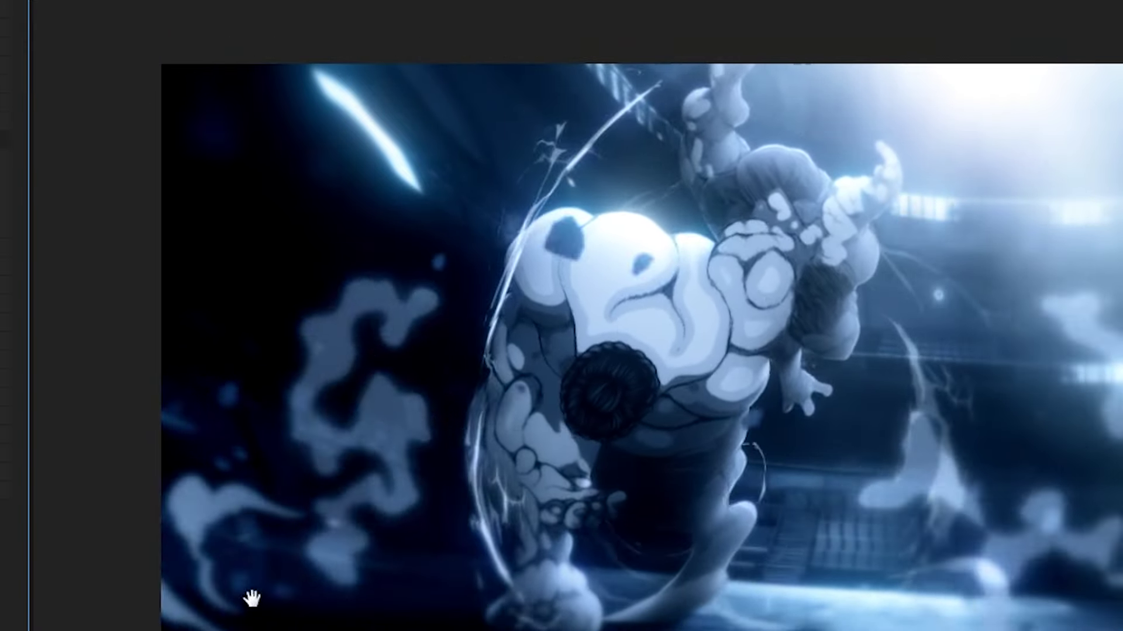
pyautogui.press('space')
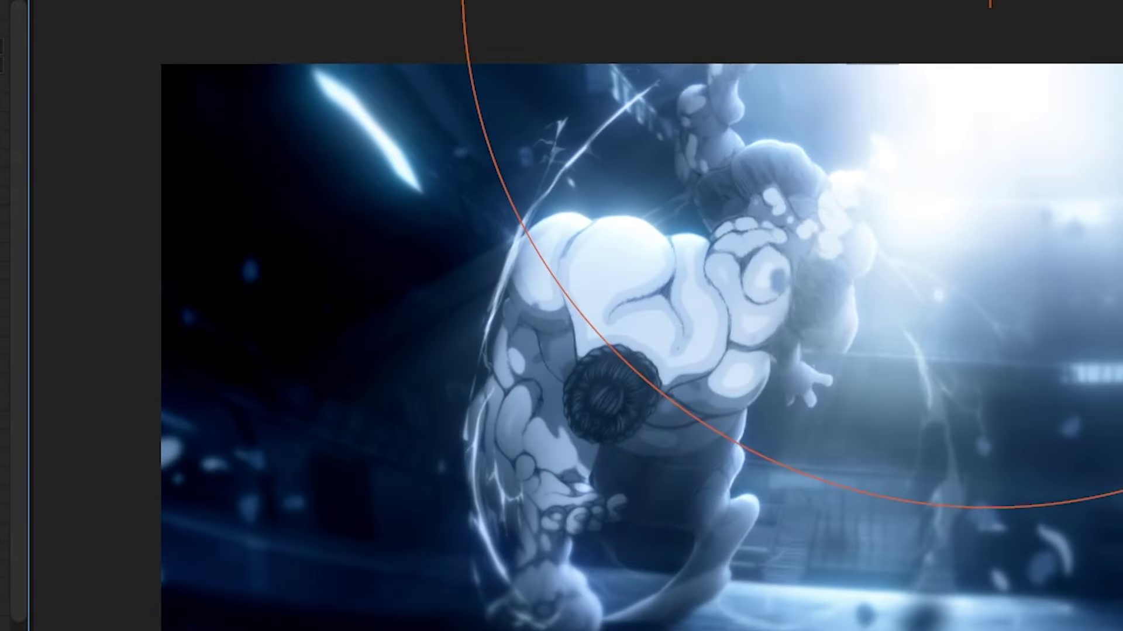
pyautogui.press('space')
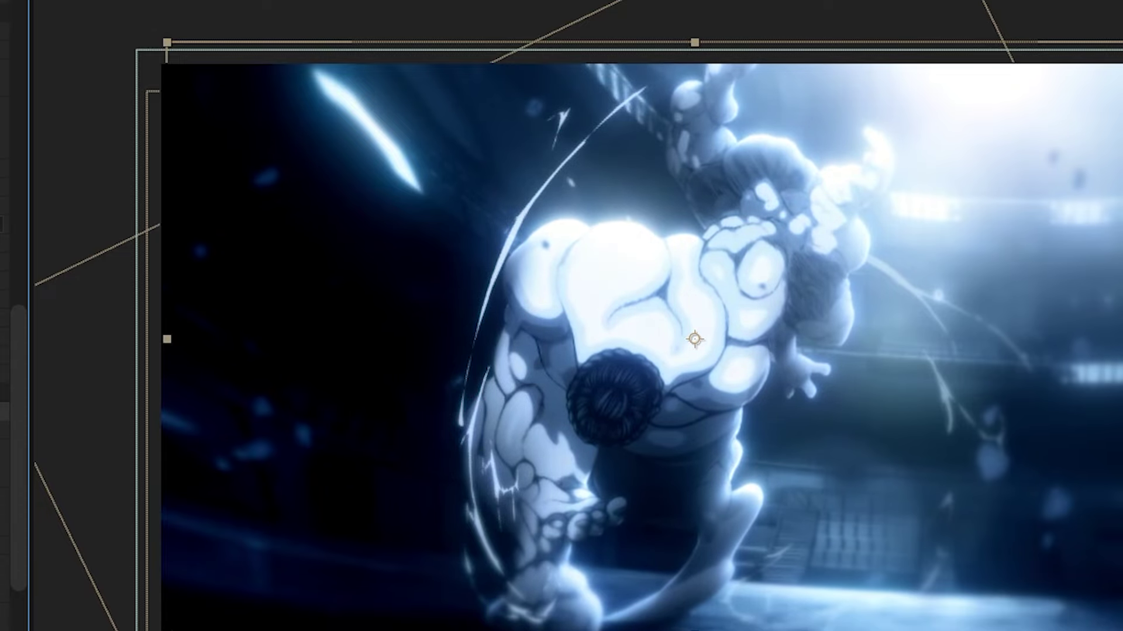
pyautogui.press('space')
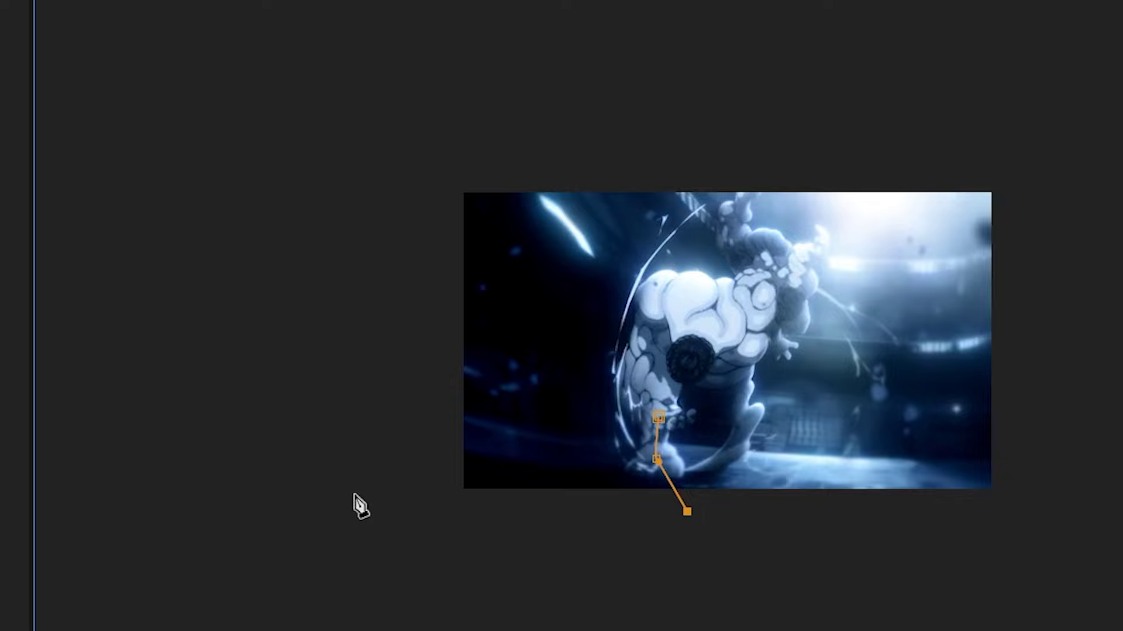
pyautogui.press('.')
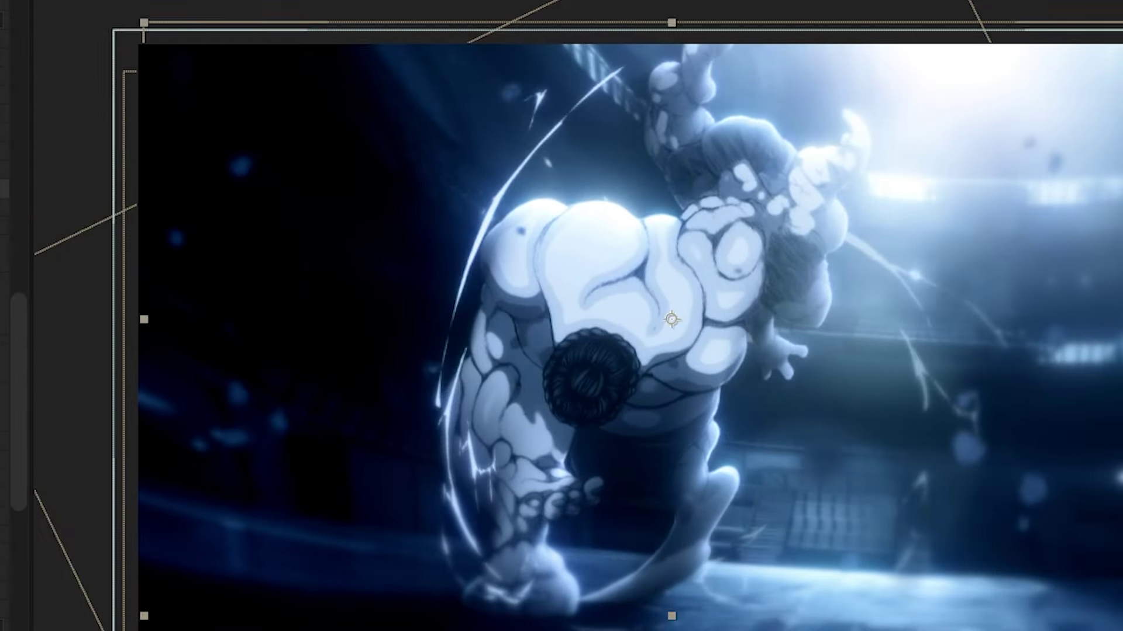
pyautogui.click(91, 272)
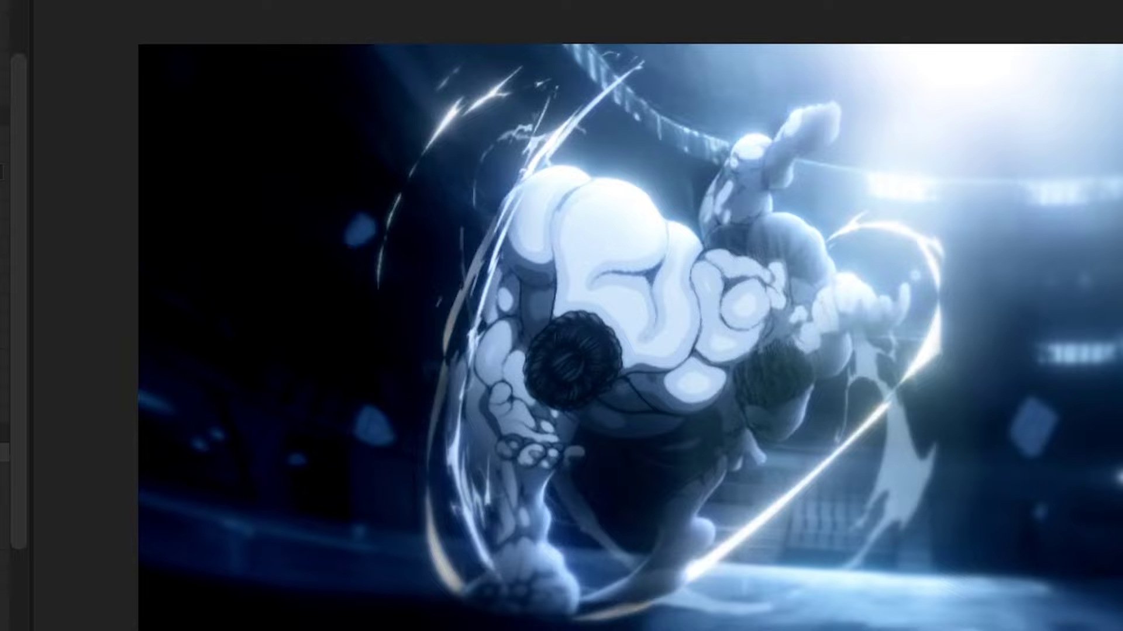